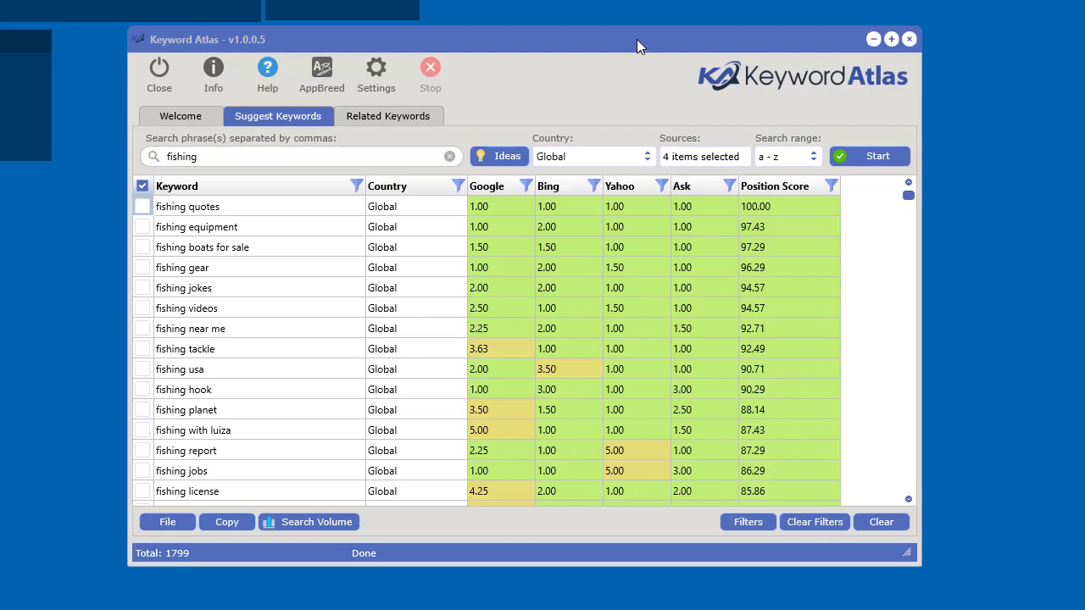
left_click_drag(637, 39, 582, 27)
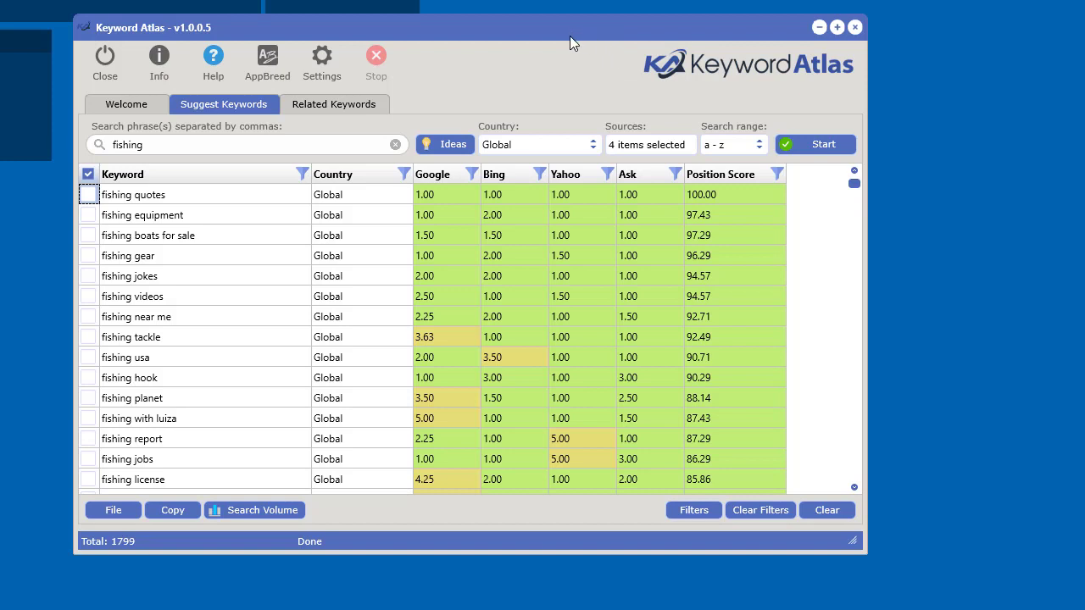
mouse_move(569, 35)
left_mouse_down()
mouse_move(587, 38)
mouse_move(565, 14)
left_mouse_up()
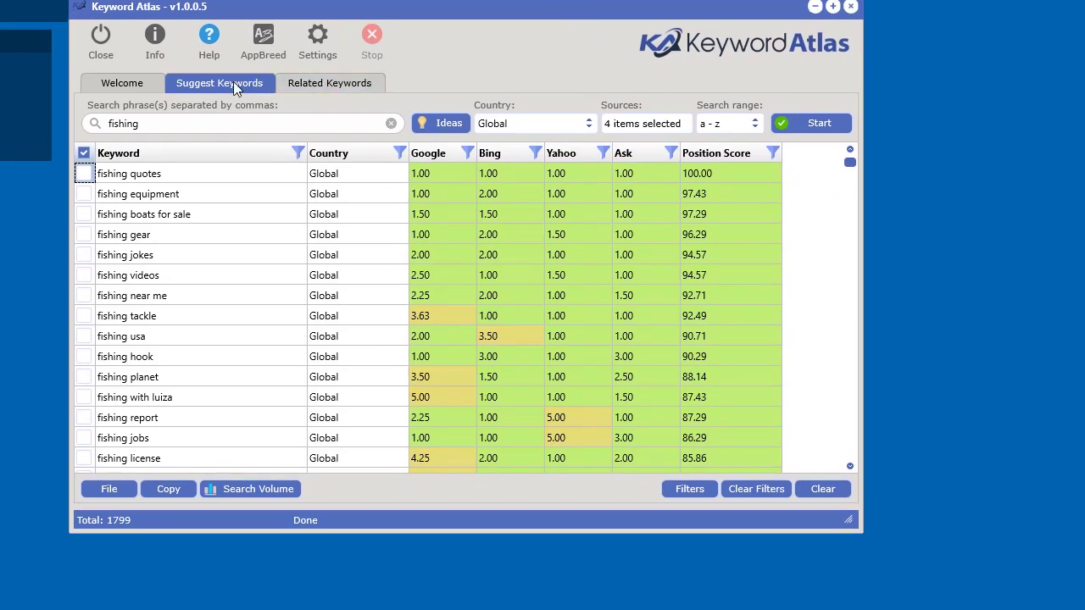
left_click(343, 88)
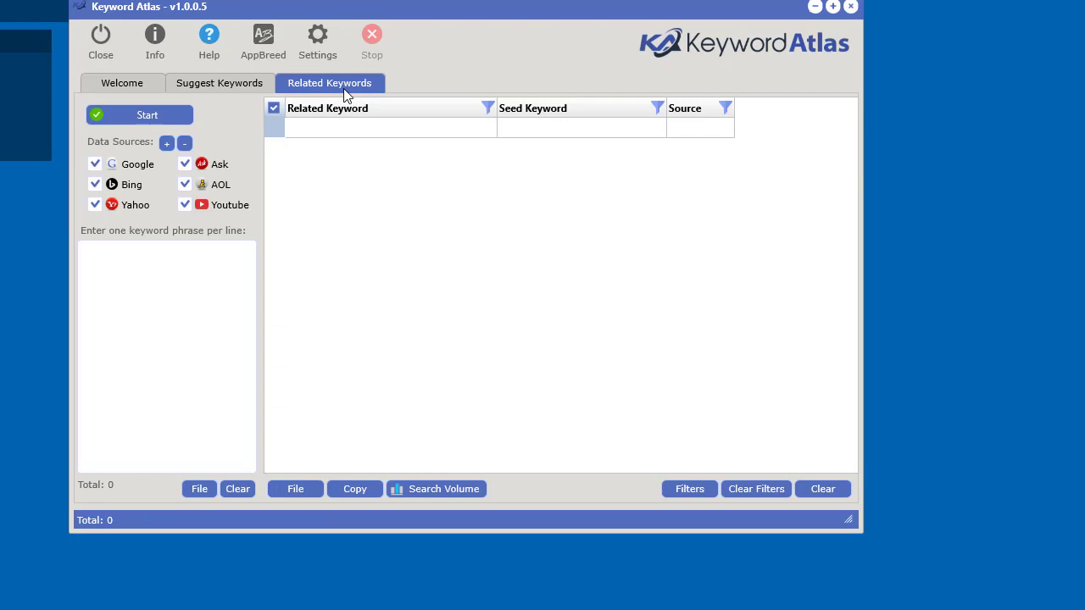
left_click(234, 84)
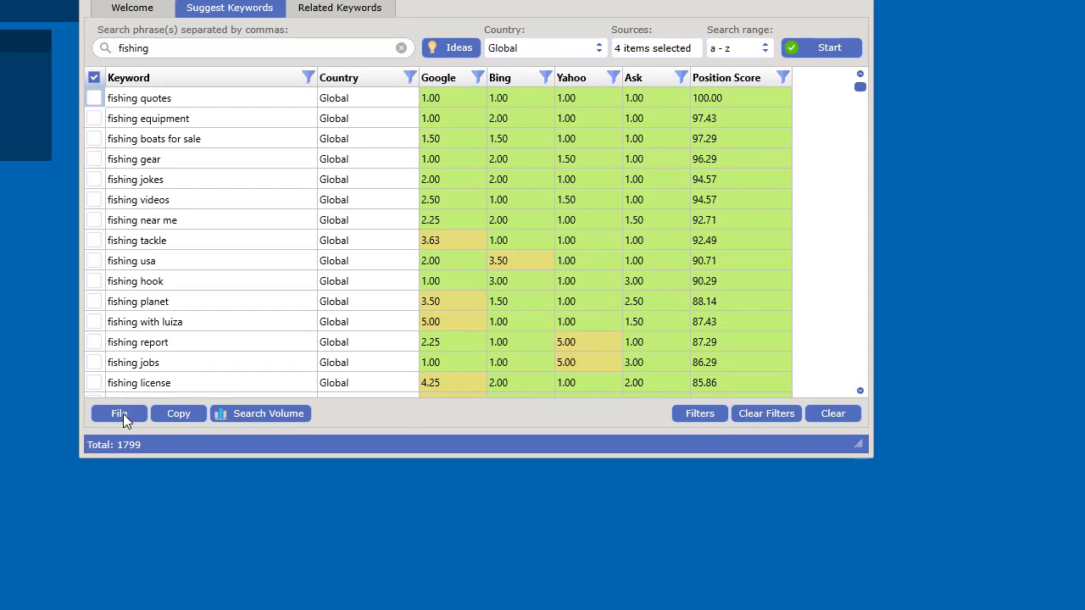
Save the suggested keyword results to a project file named fishing
left_click(113, 492)
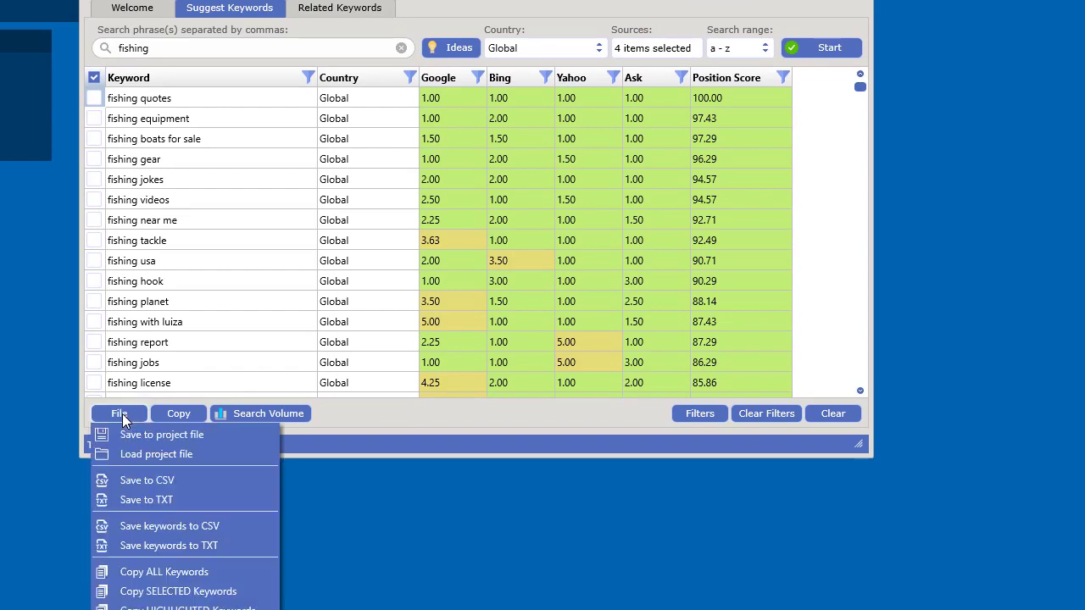
left_click(162, 439)
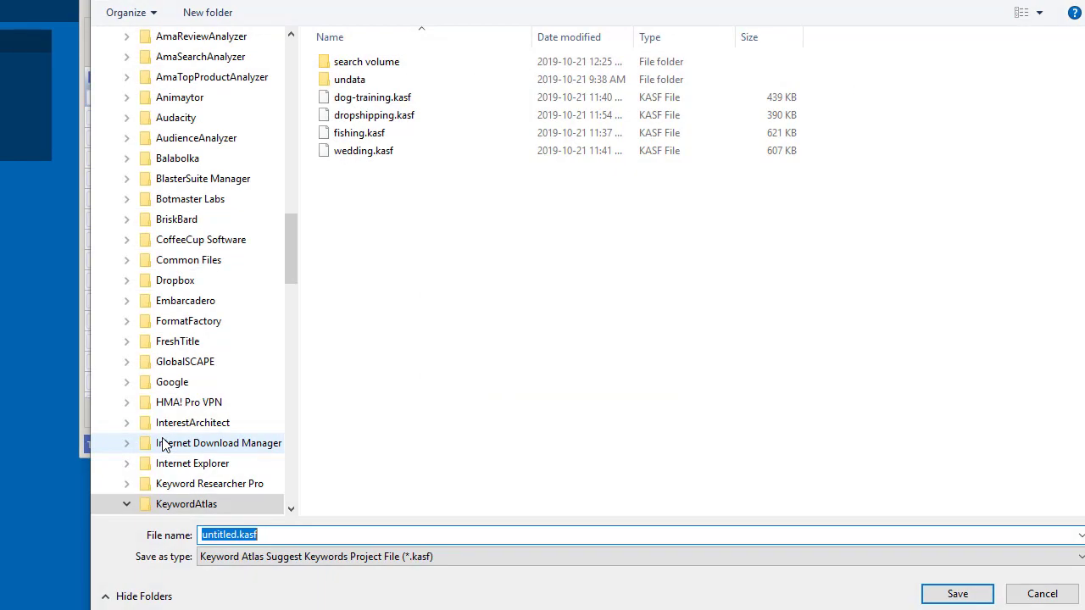
type("fishing")
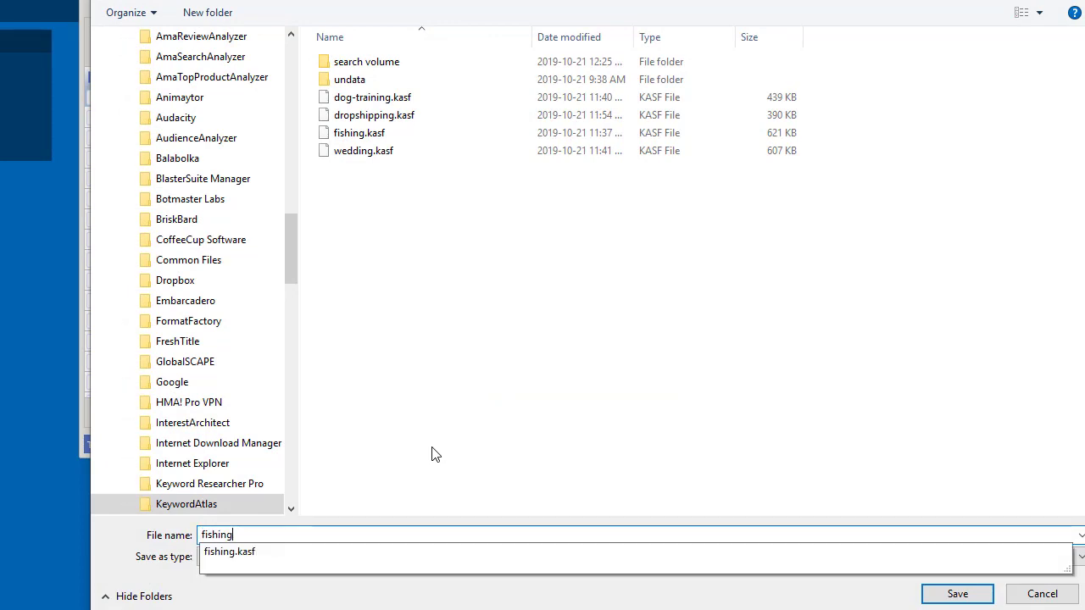
key("Return")
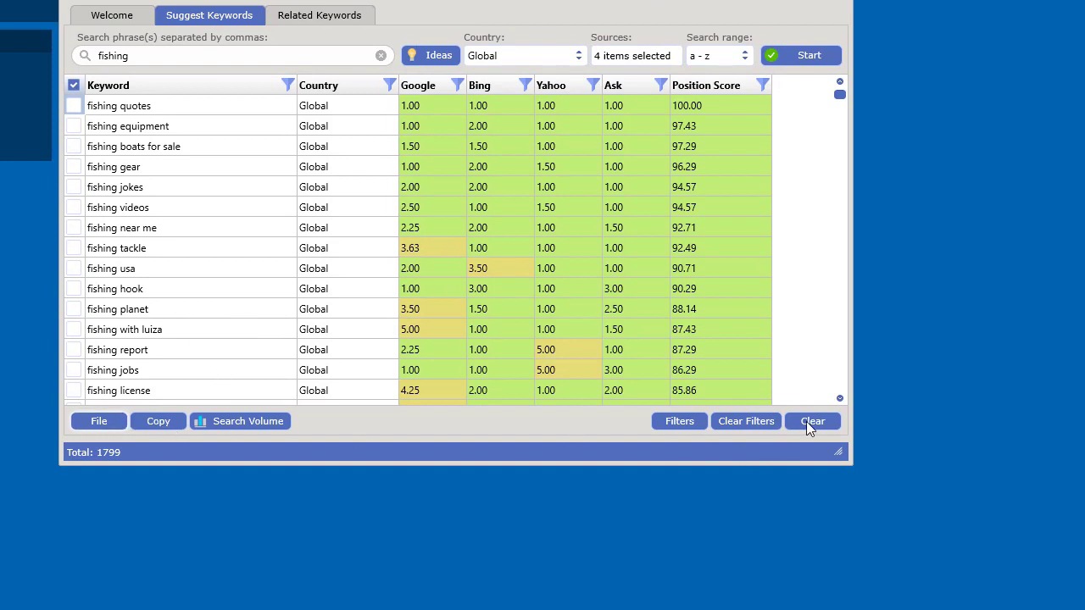
Clear the suggested keyword results and load the fishing.kasf project file back in
left_click(811, 421)
left_click(600, 407)
left_click(114, 419)
left_click(120, 460)
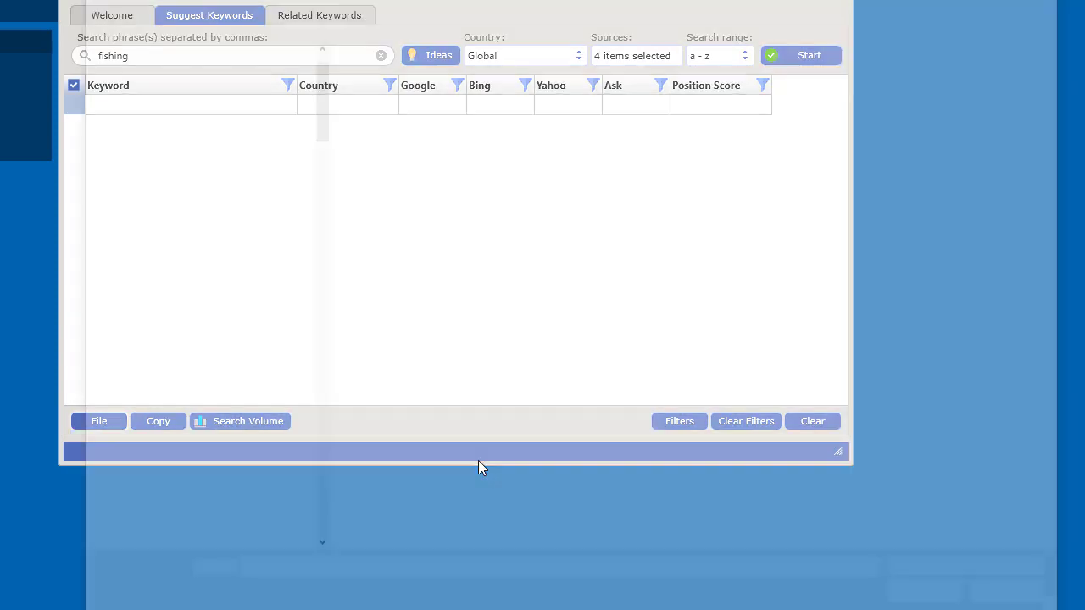
double_click(383, 140)
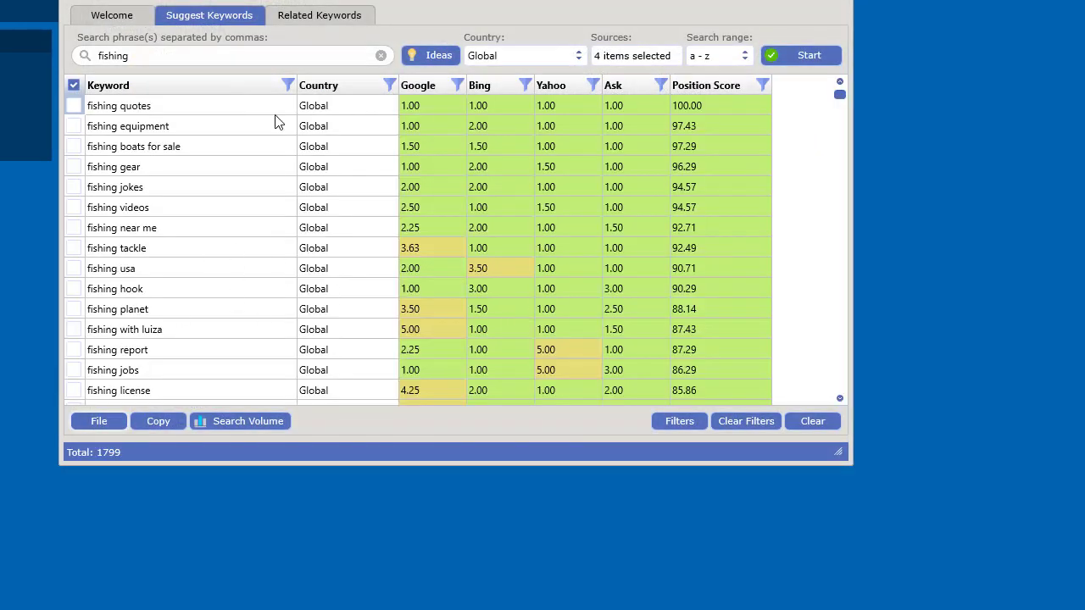
Check which project files are offered for loading related keywords, cancel, and return to the suggested keywords
left_click(331, 17)
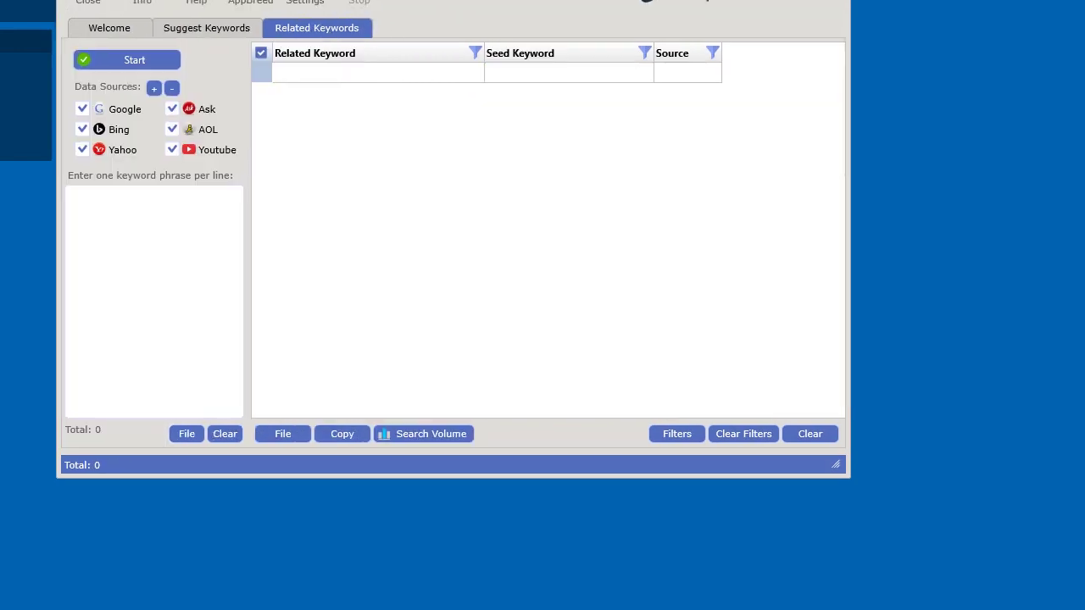
left_click(259, 417)
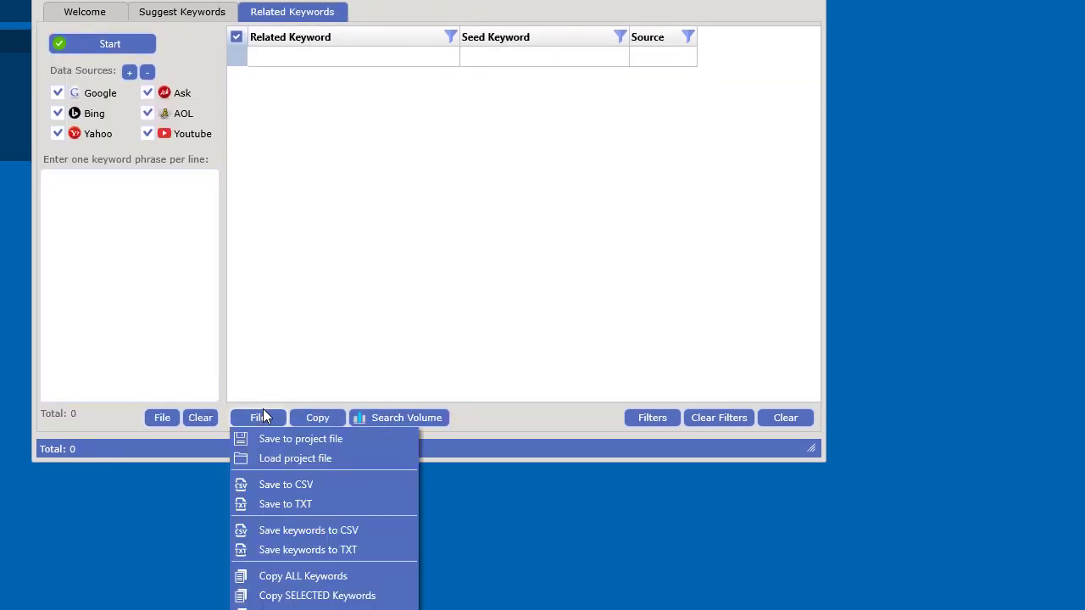
left_click(280, 459)
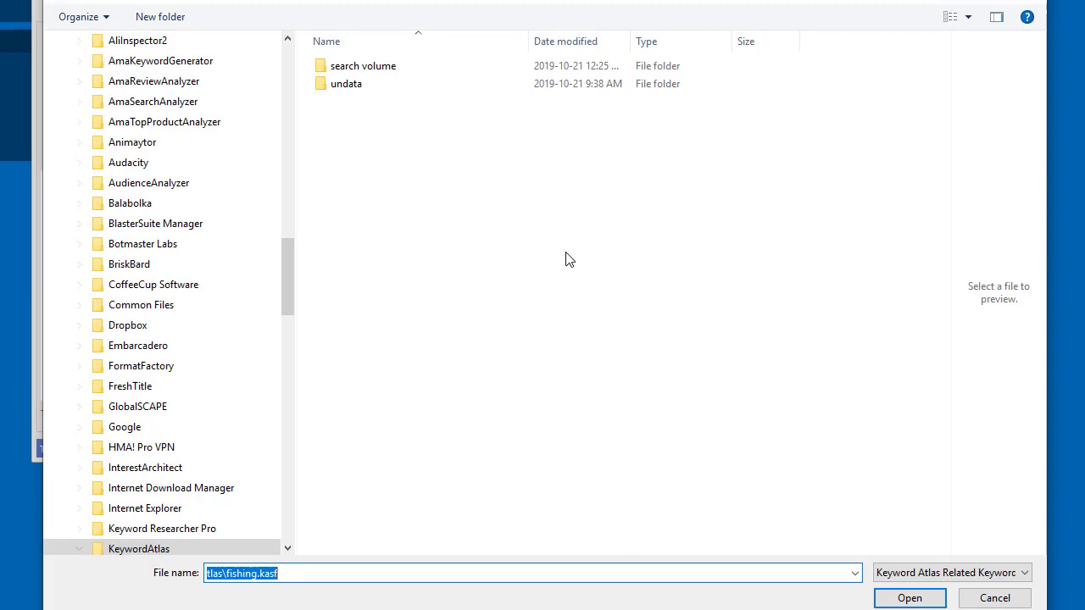
key("Escape")
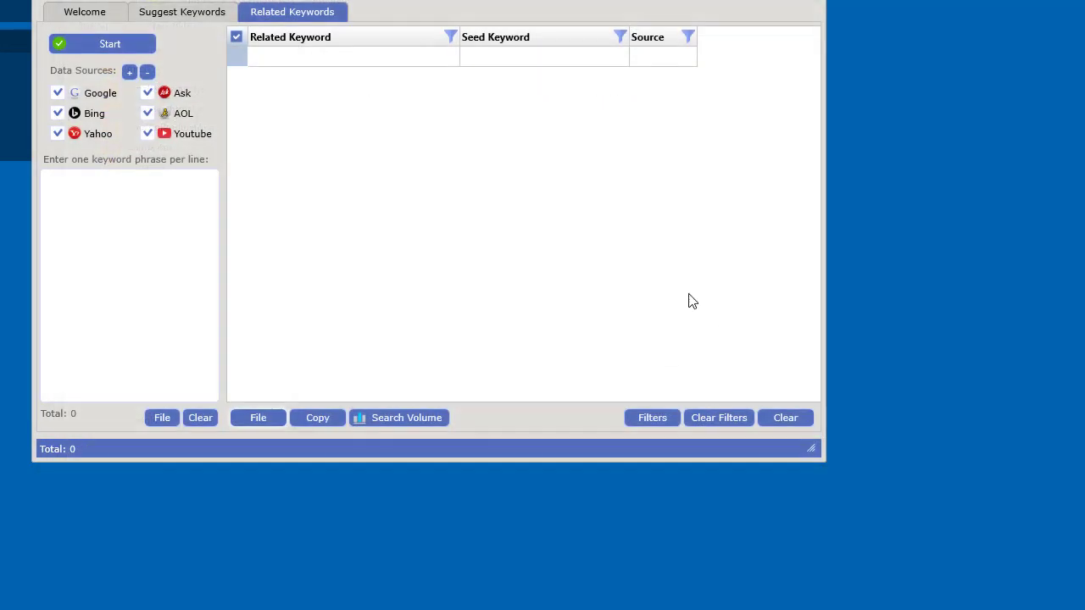
left_click(181, 12)
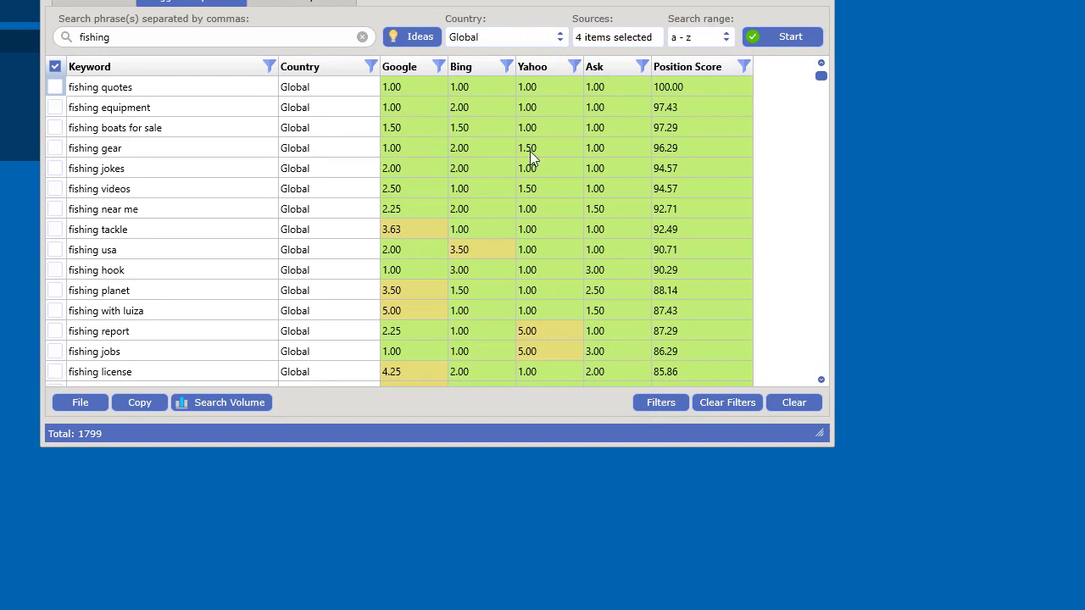
Save the full suggested keyword results as suggest-keywords.csv and as suggest-keywords.txt
left_click(83, 401)
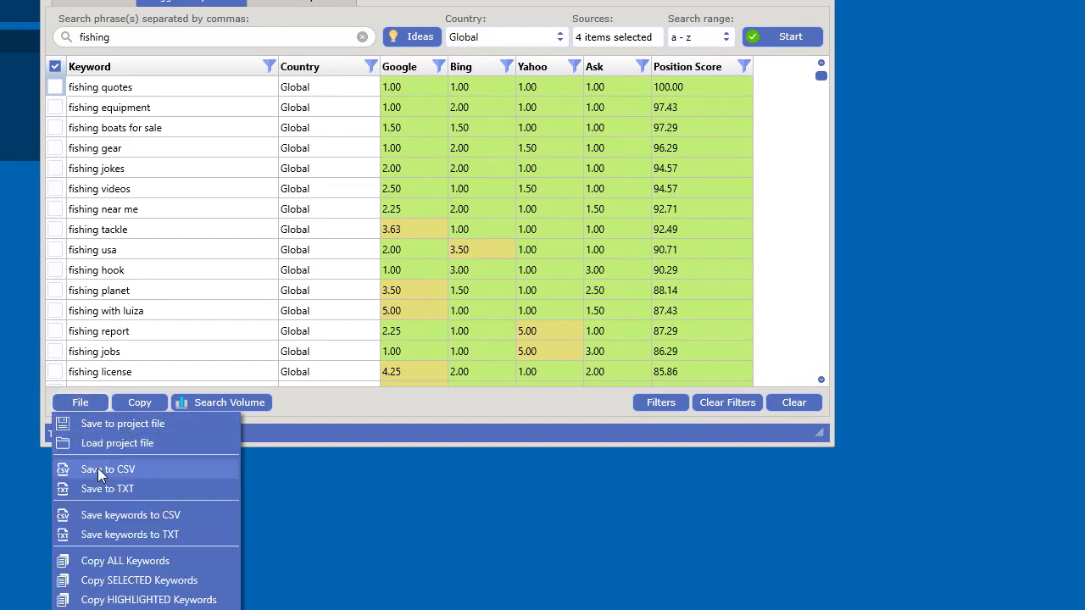
left_click(98, 468)
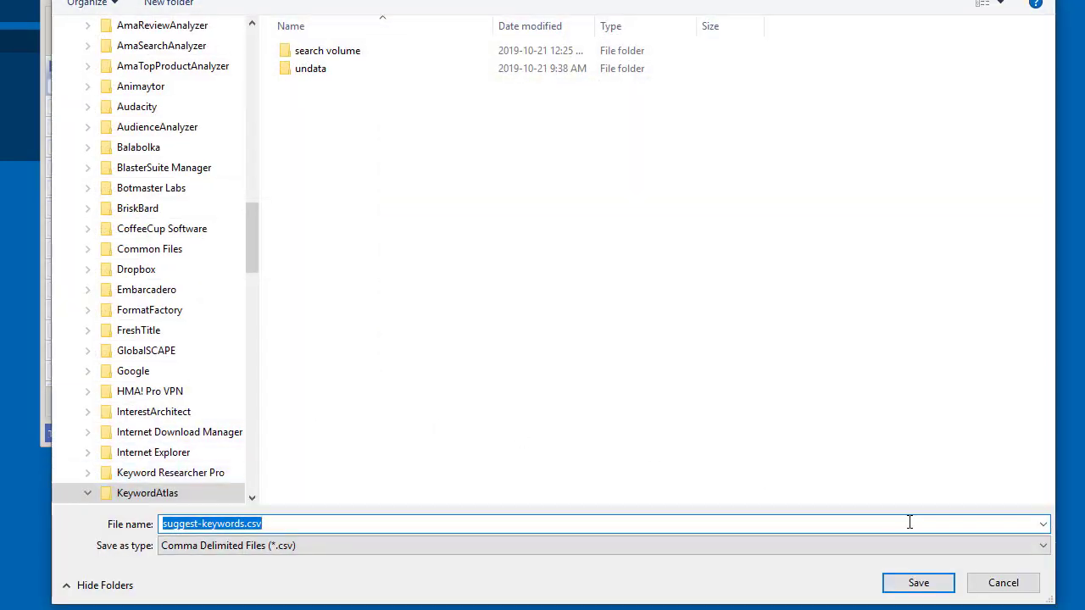
left_click(918, 583)
left_click(85, 403)
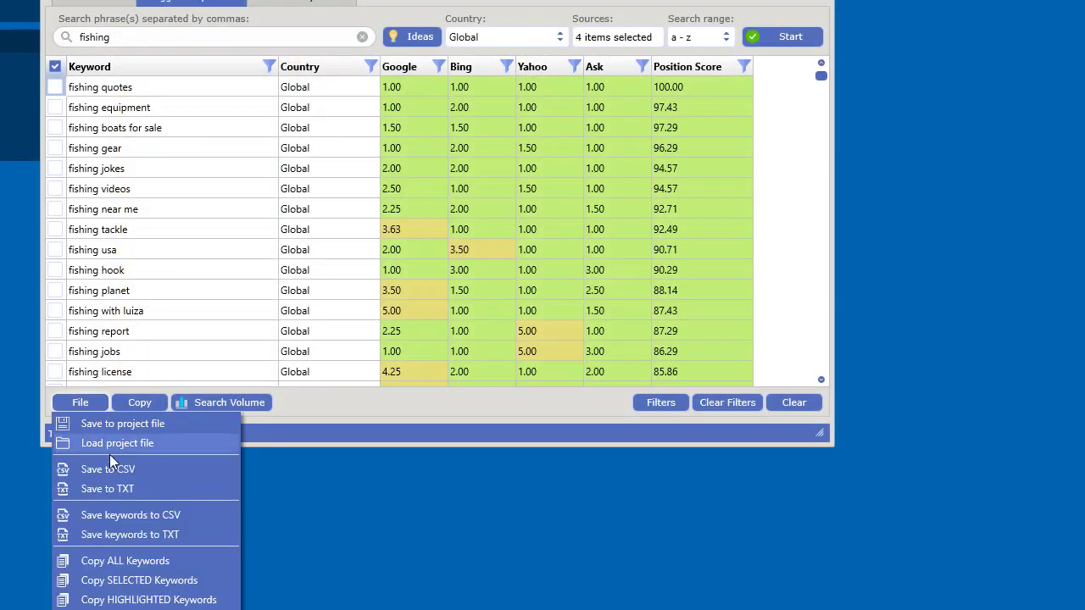
left_click(114, 486)
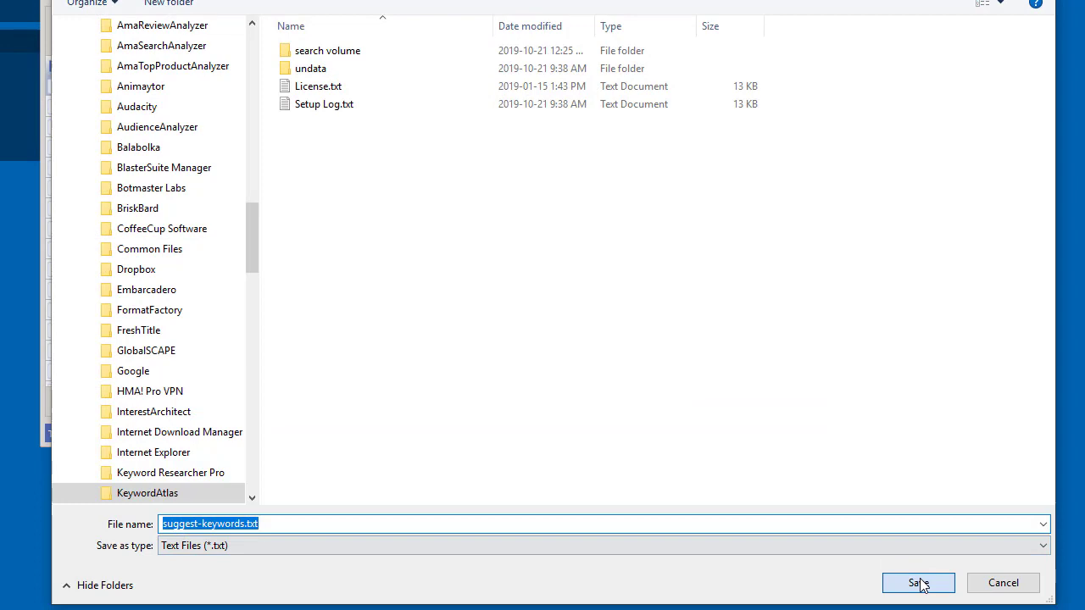
left_click(919, 583)
Save only the keywords, without their ranking data, as untitled.csv and as untitled.txt
left_click(73, 400)
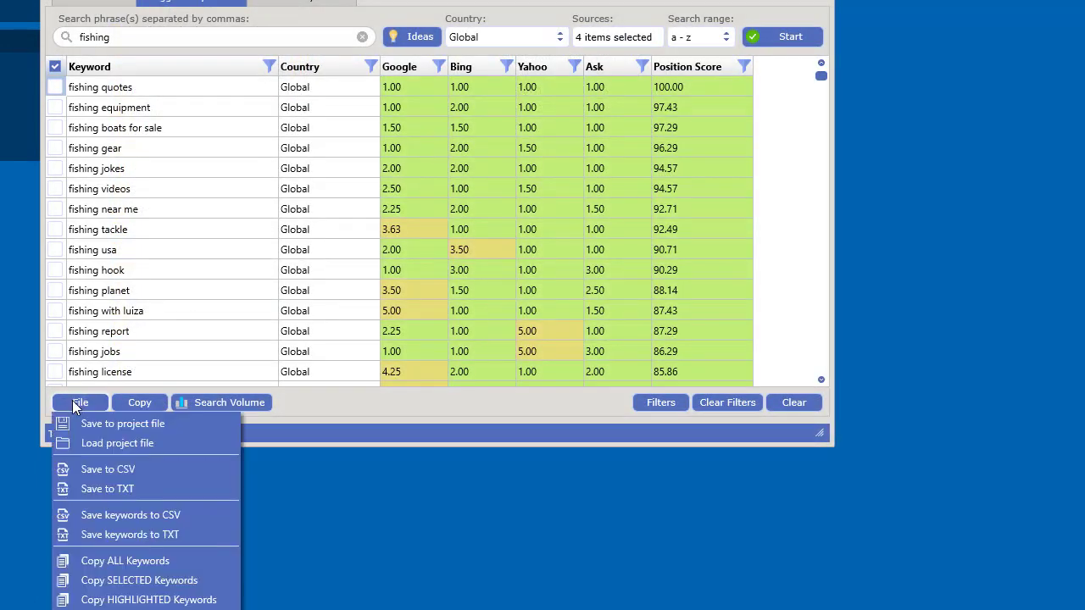
left_click(140, 516)
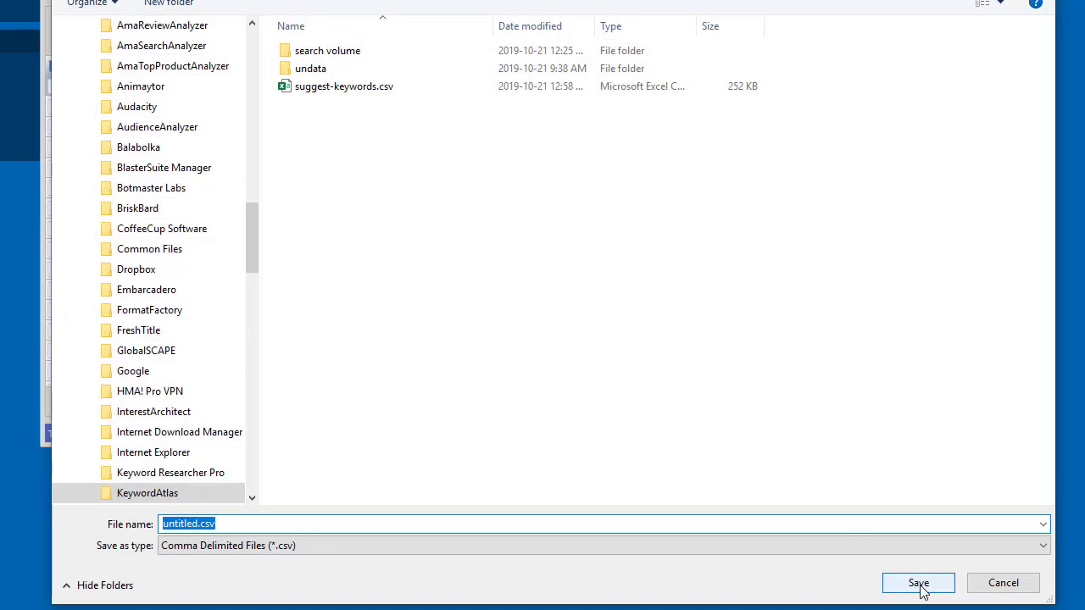
left_click(919, 583)
left_click(78, 402)
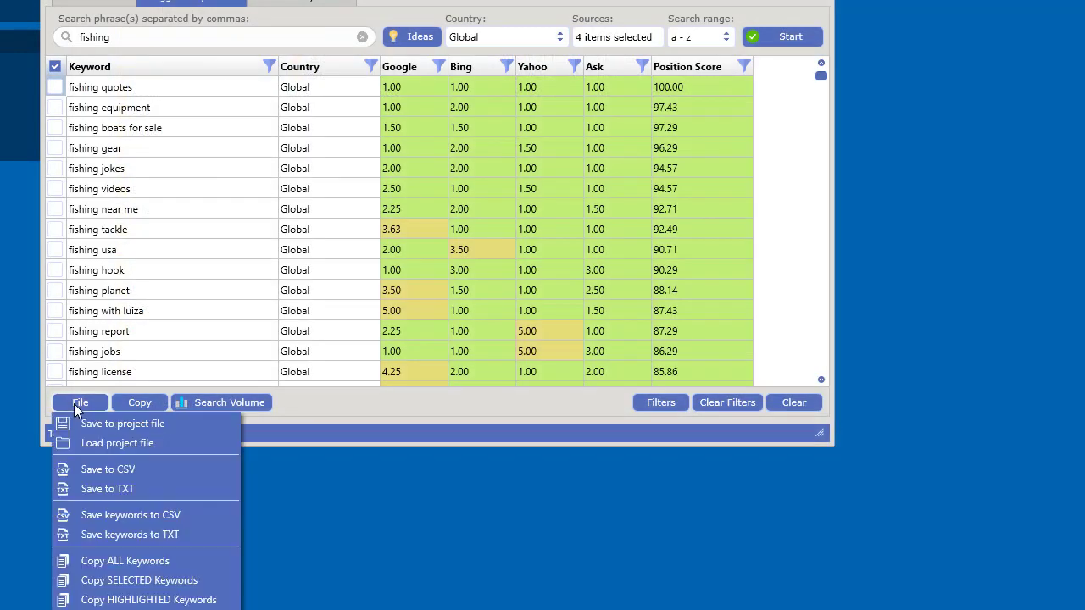
left_click(131, 534)
left_click(920, 582)
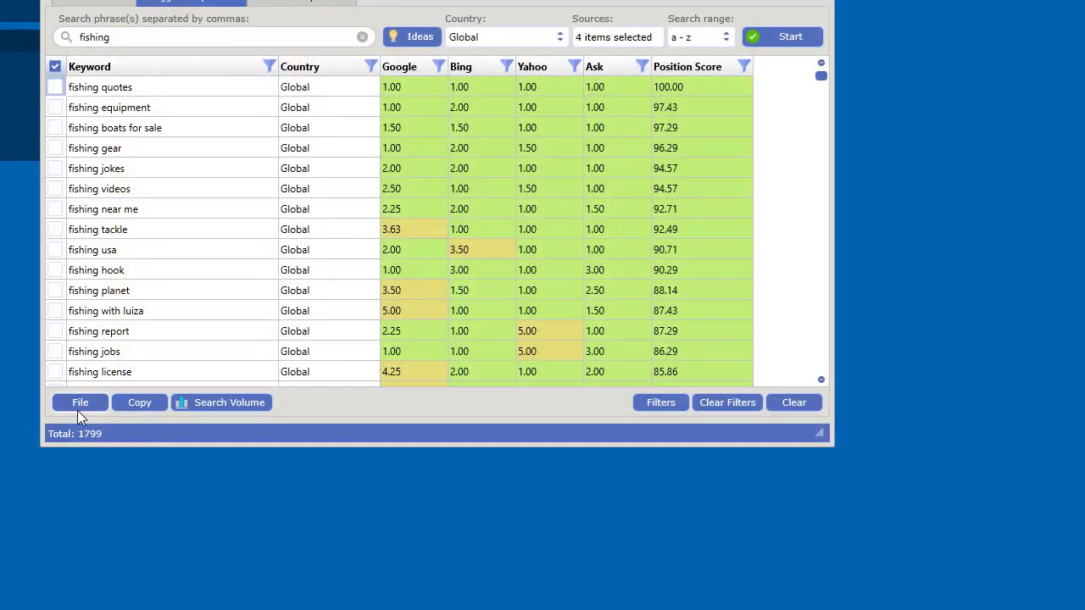
Select the keywords "fishing with luiza", "fishing planet" and "fishing hook" in the results list
left_click(78, 405)
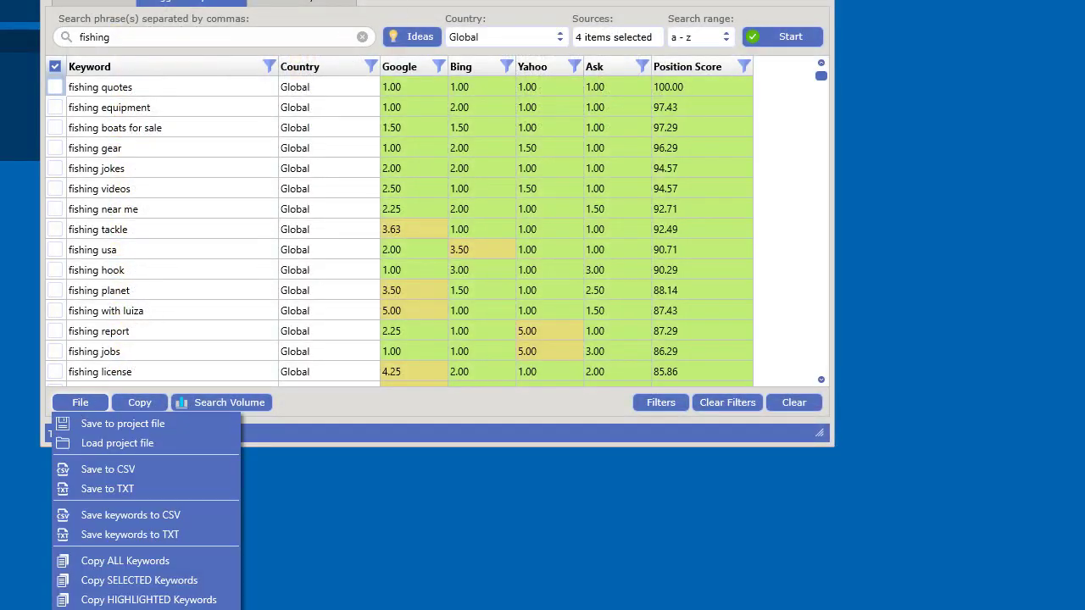
key("Escape")
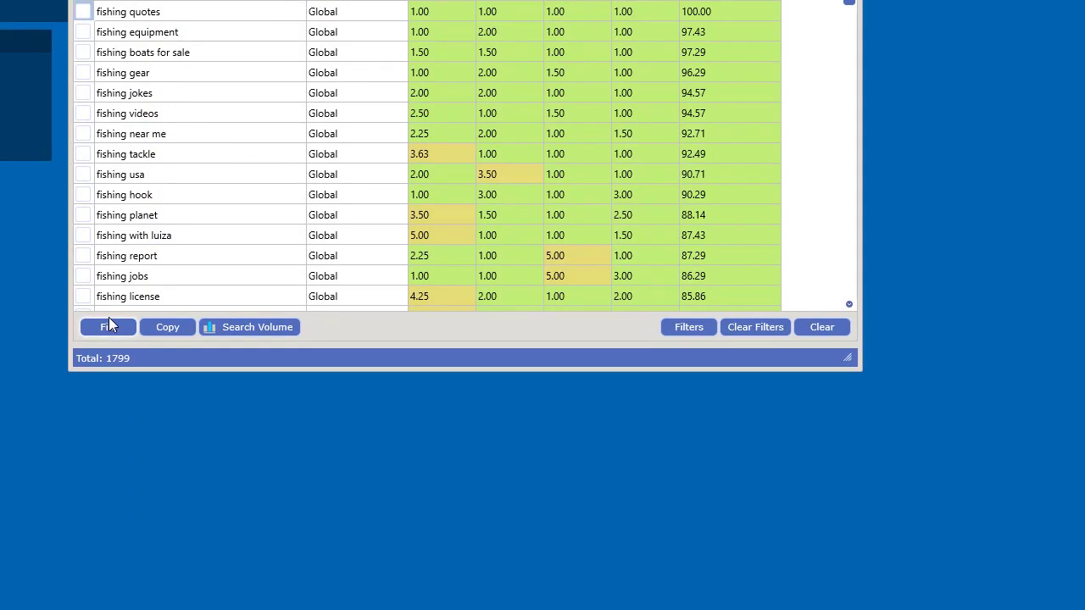
left_click(109, 325)
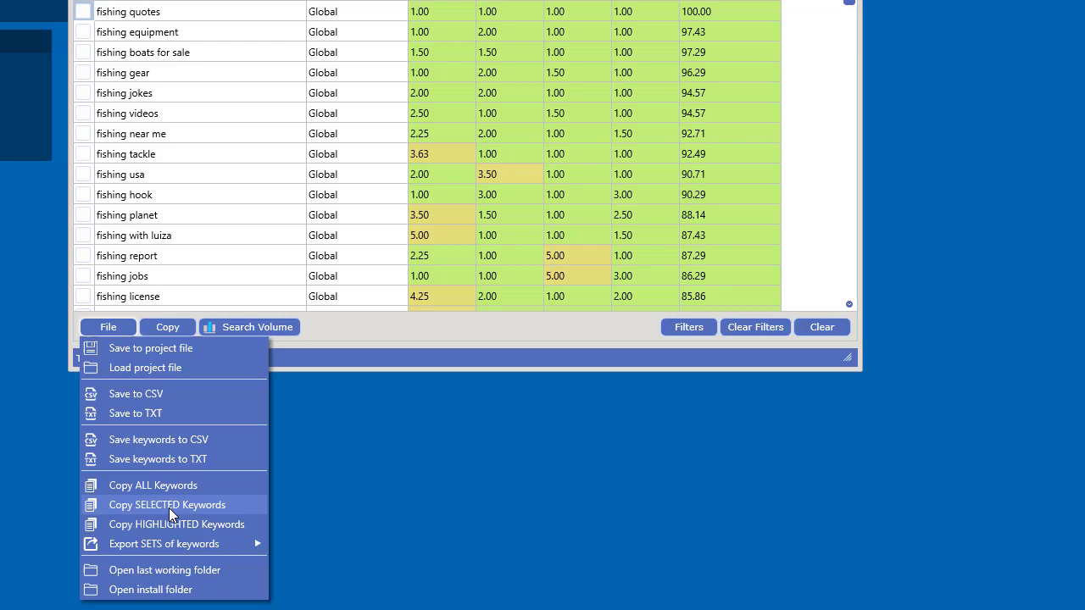
left_click(83, 235)
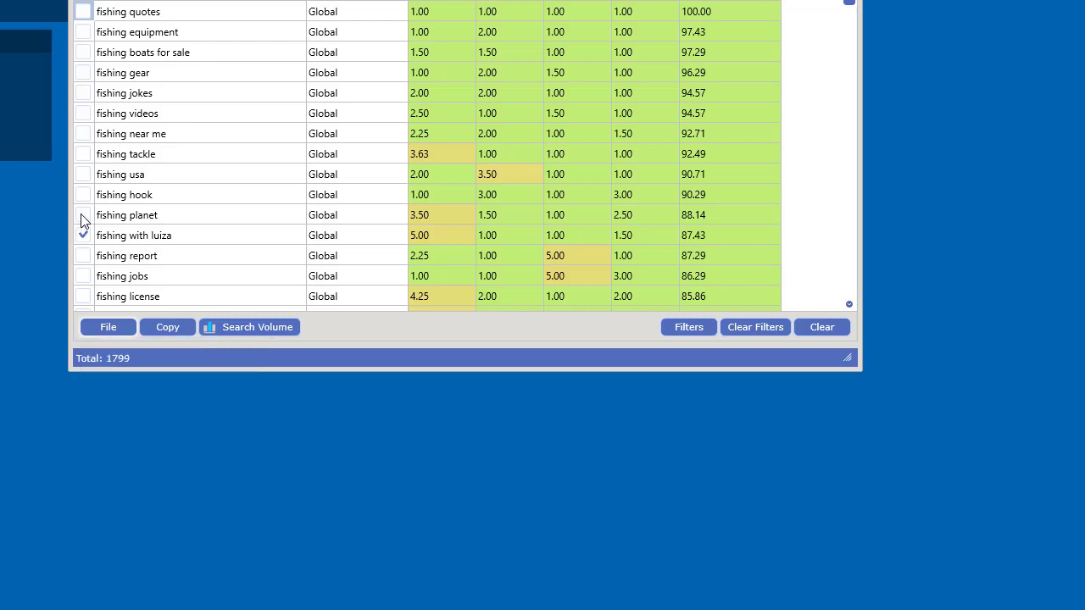
left_click(83, 214)
left_click(83, 197)
left_click(115, 325)
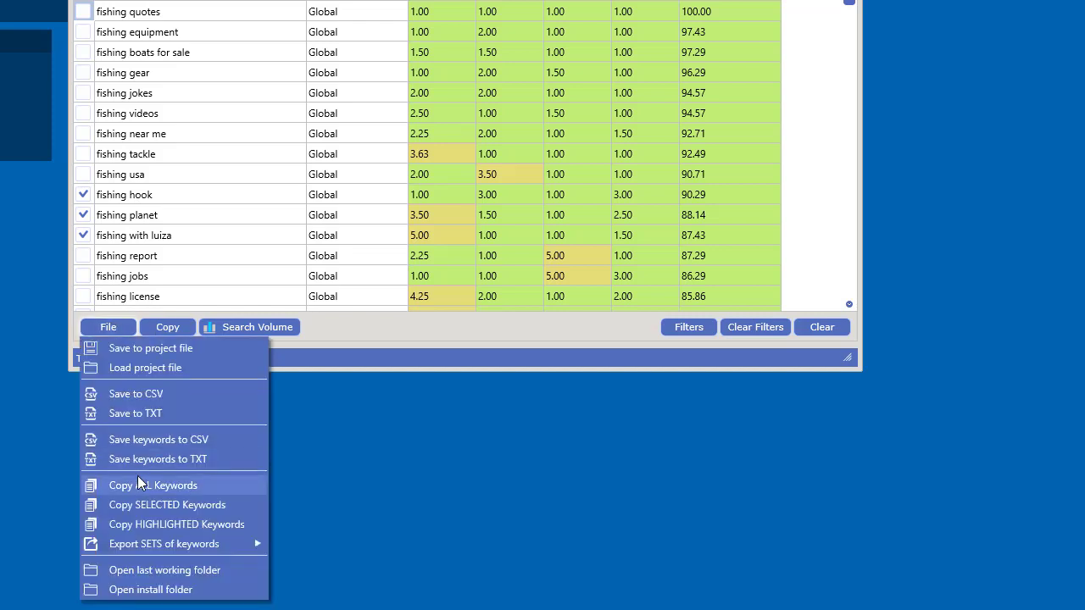
left_click(171, 326)
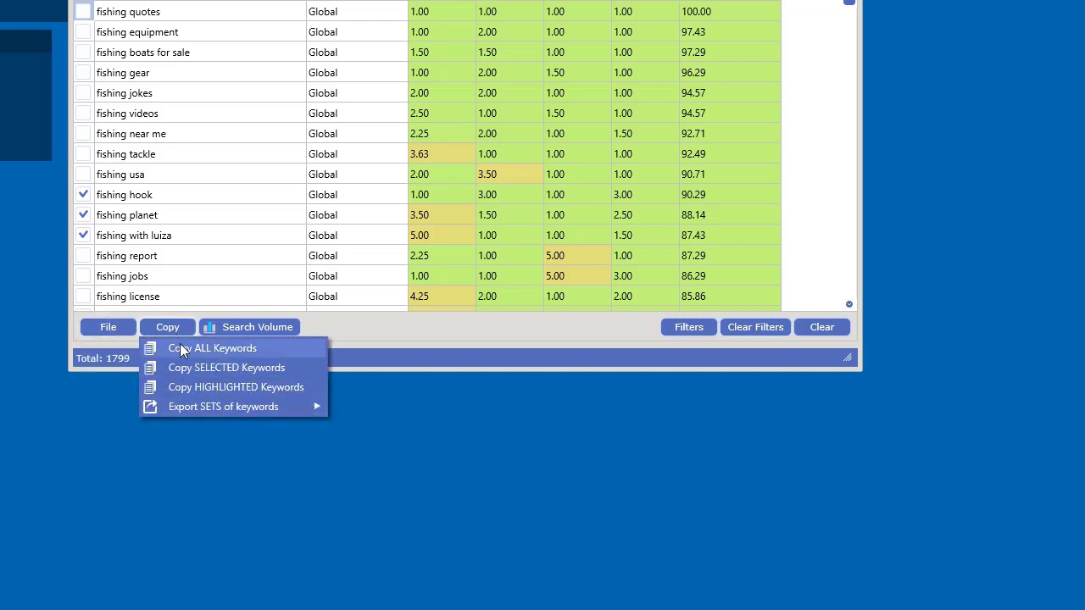
mouse_move(188, 407)
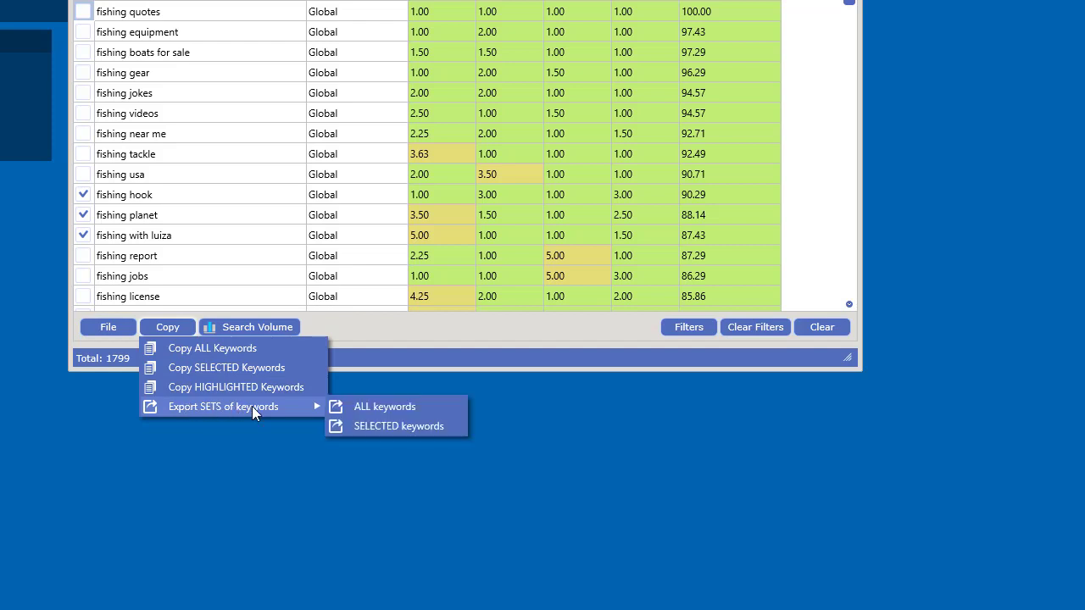
left_click(161, 320)
left_click(161, 326)
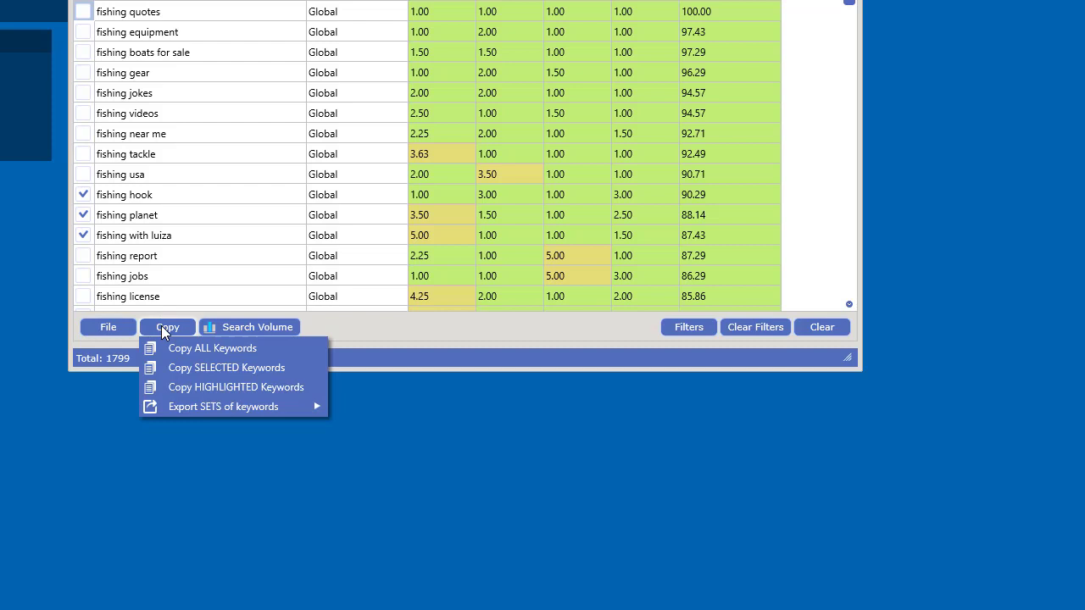
Open the last working folder and the program's install folder to view the saved files
left_click(123, 328)
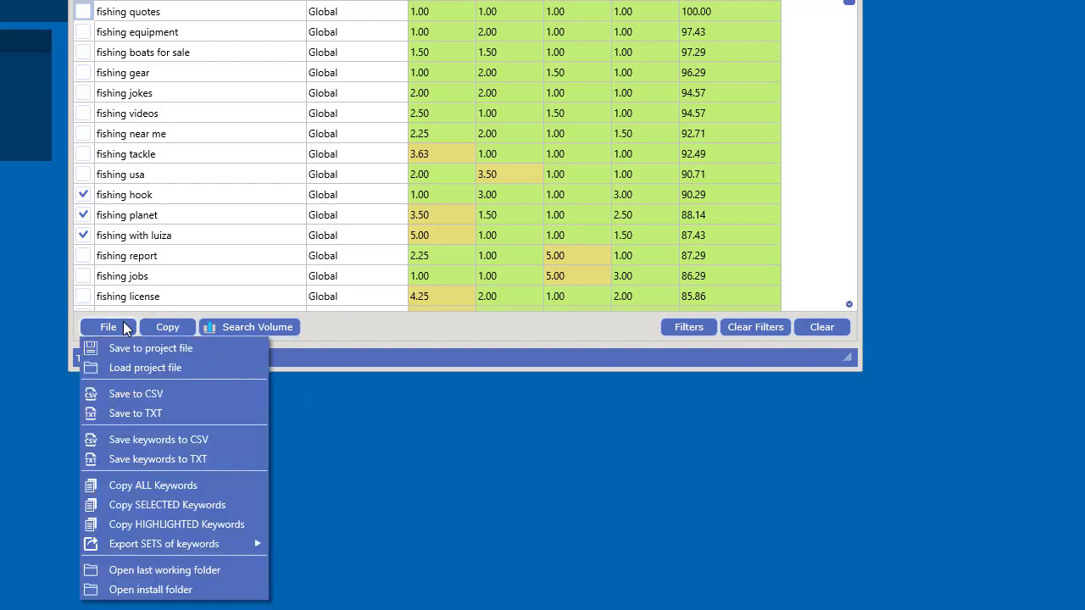
left_click(176, 574)
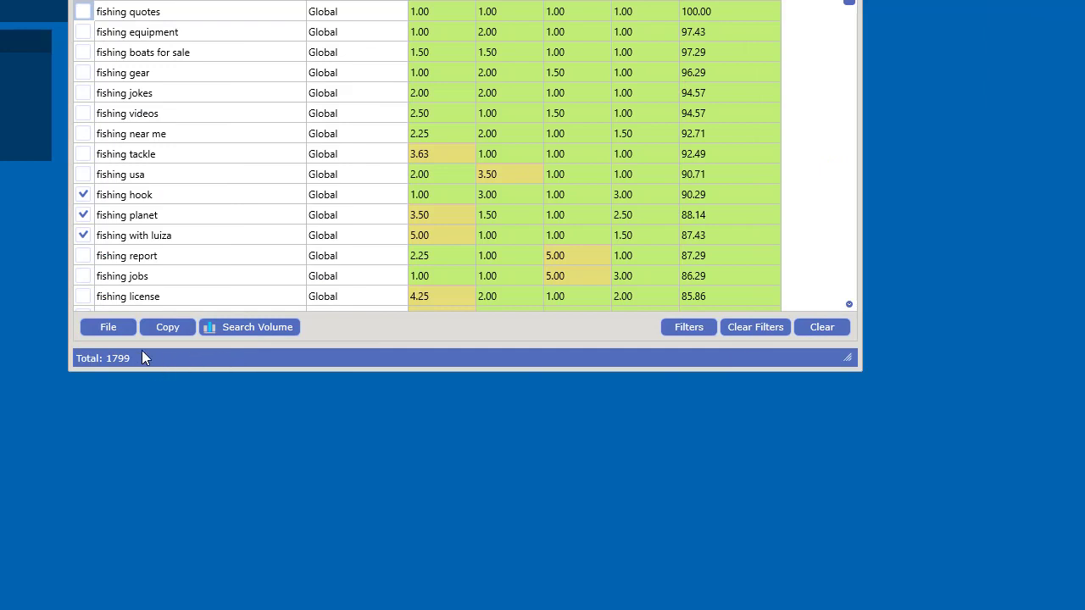
left_click(112, 329)
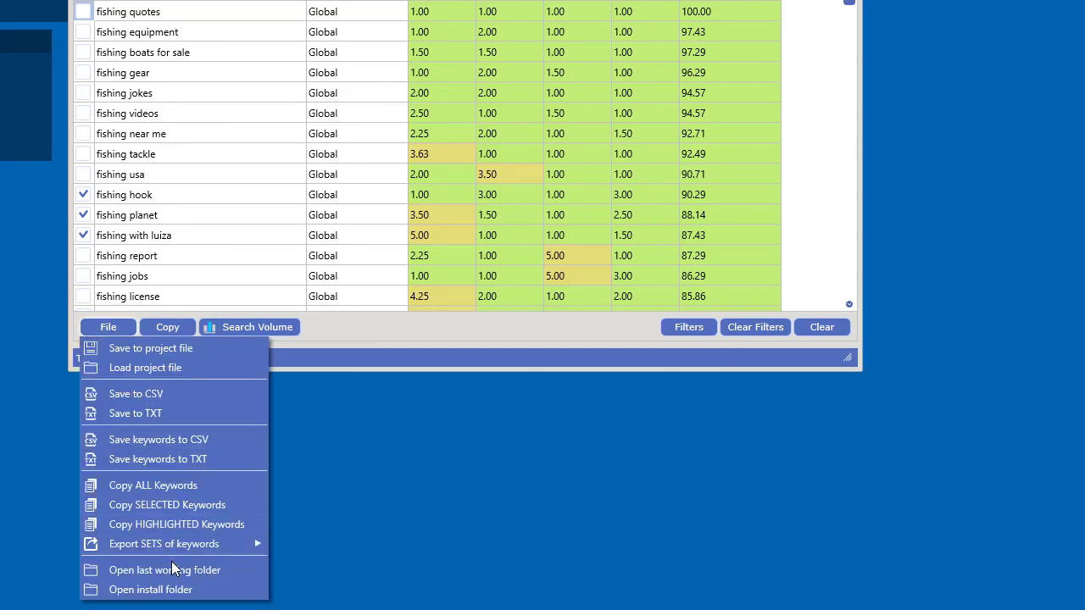
left_click(161, 590)
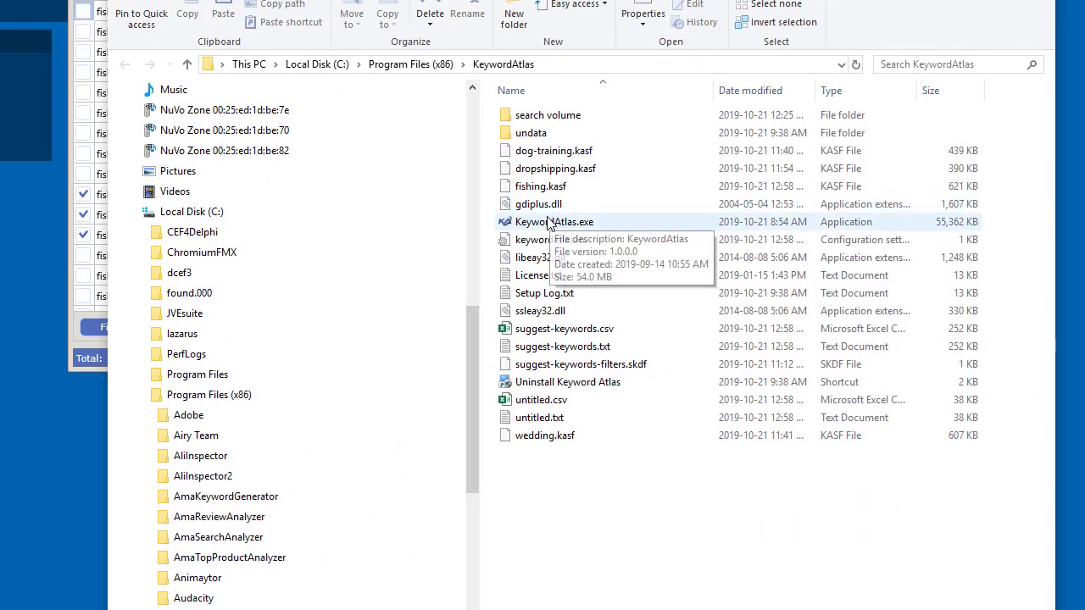
Close the install folder and examine the Related Keywords file options and the copy and set-export options for the fishing results
key("alt+F4")
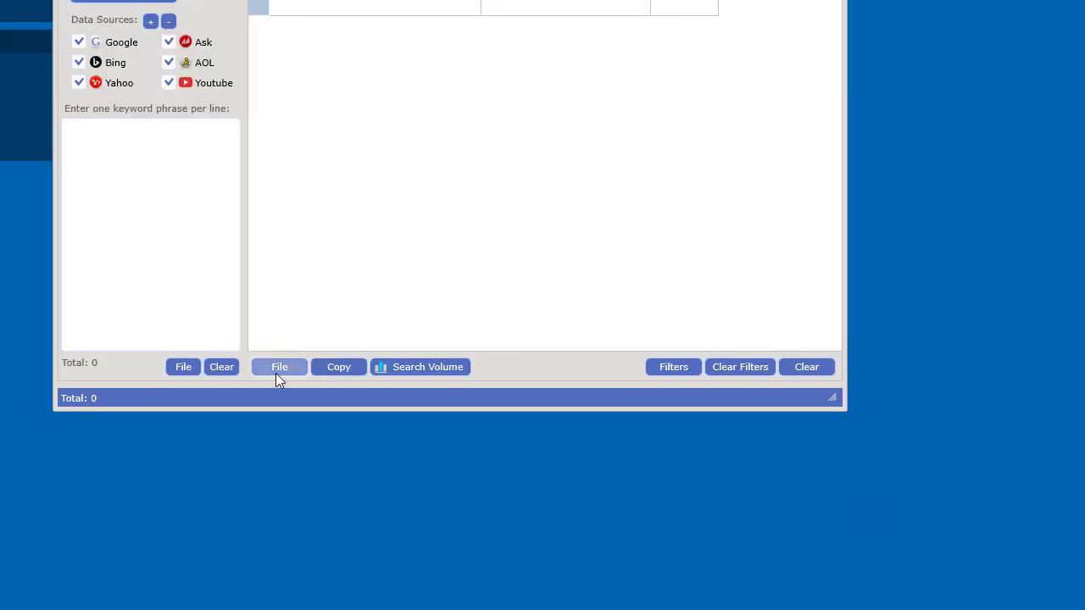
left_click(275, 373)
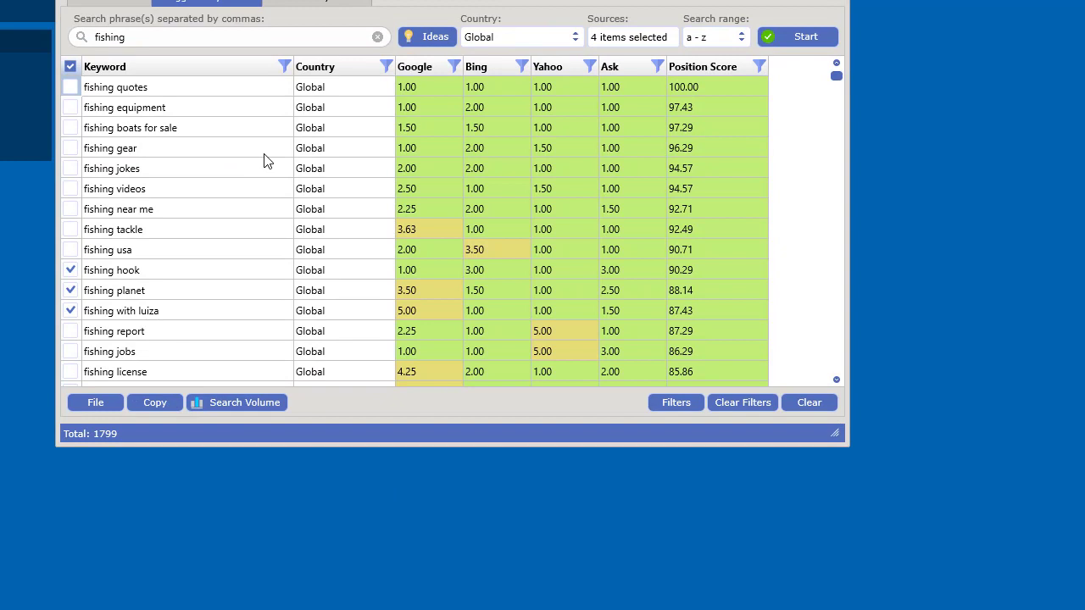
right_click(246, 167)
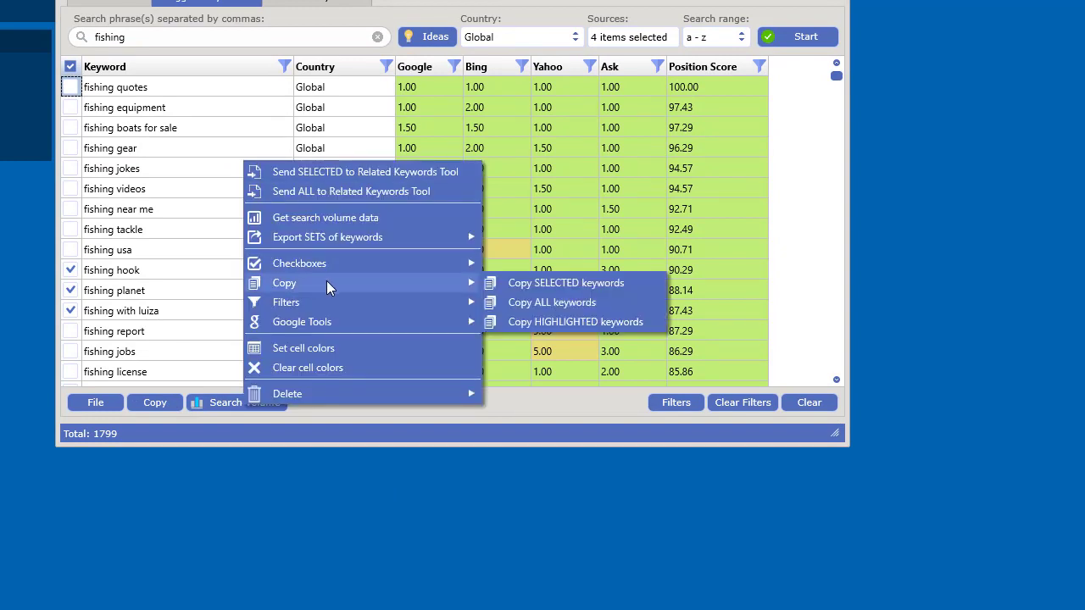
mouse_move(322, 241)
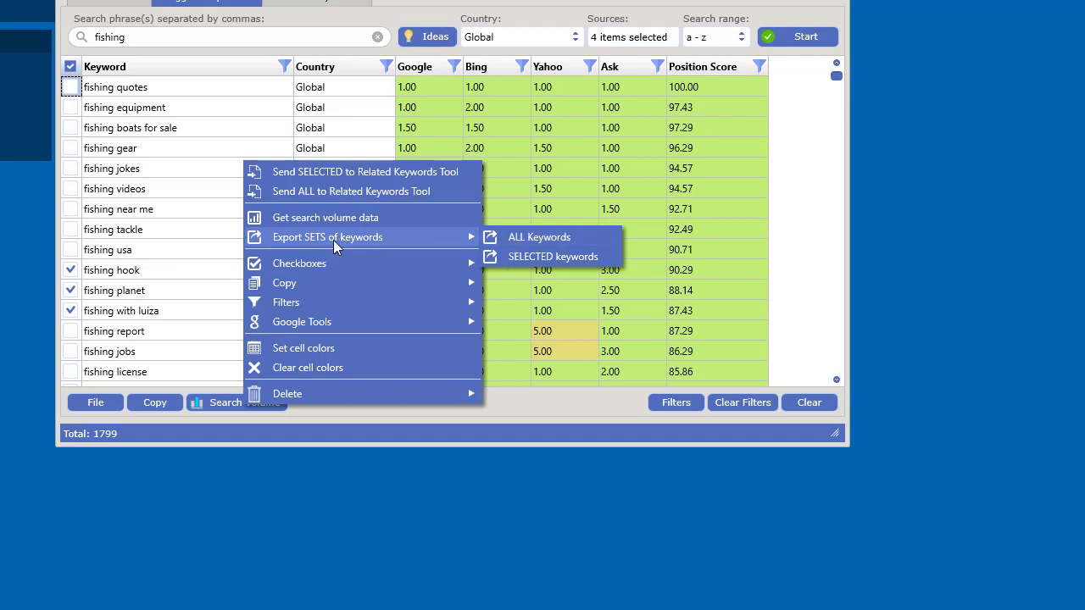
left_click(273, 107)
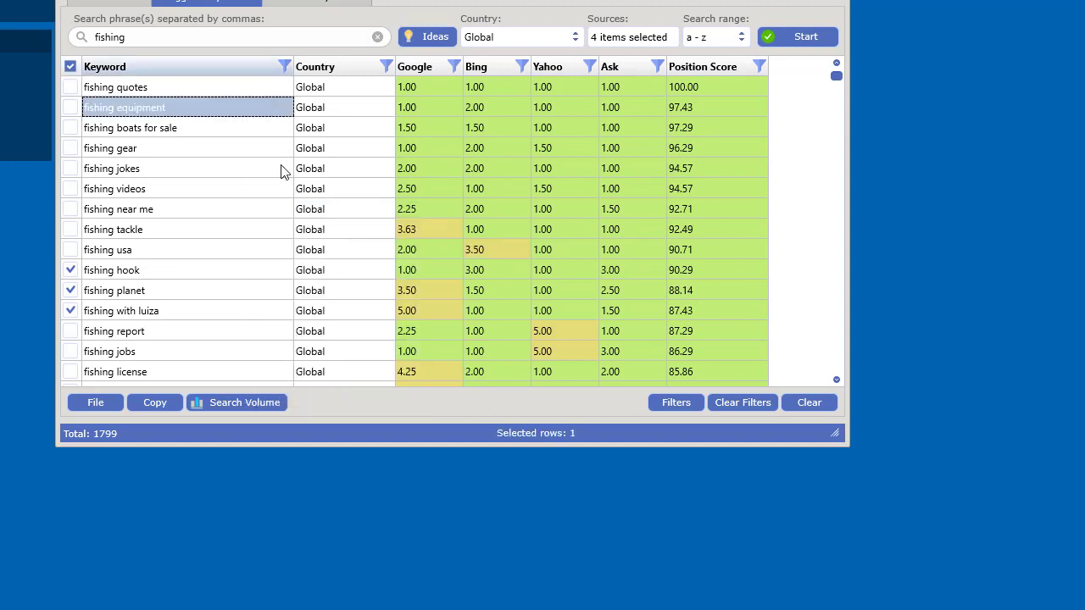
Add "fishing usa" and "fishing tackle" to the selected keywords, and copy the selected keywords into a Notepad document
left_click(70, 249)
left_click(71, 229)
left_click(168, 406)
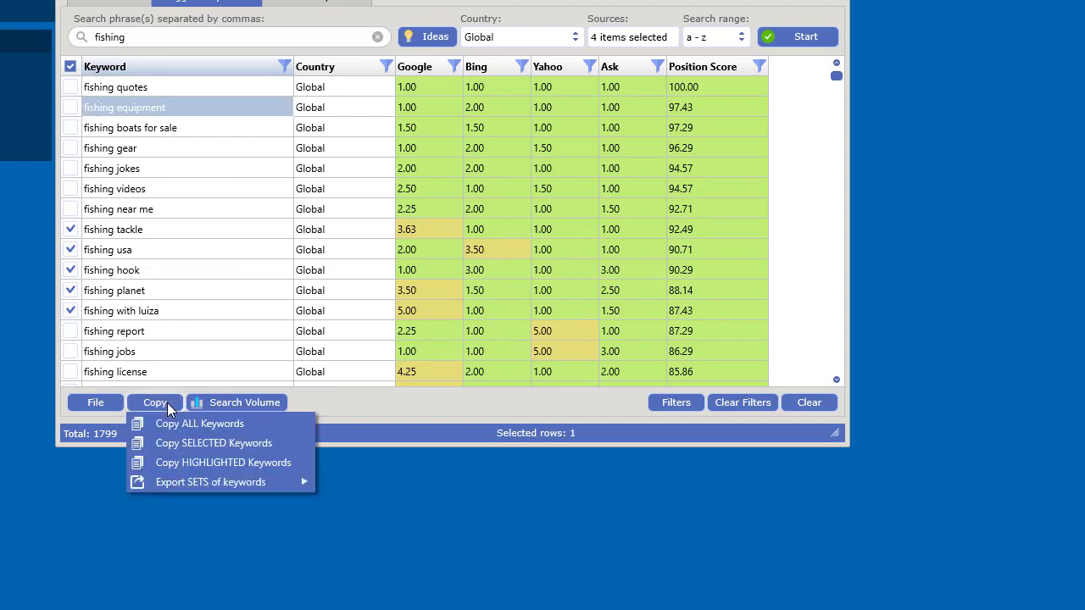
left_click(220, 447)
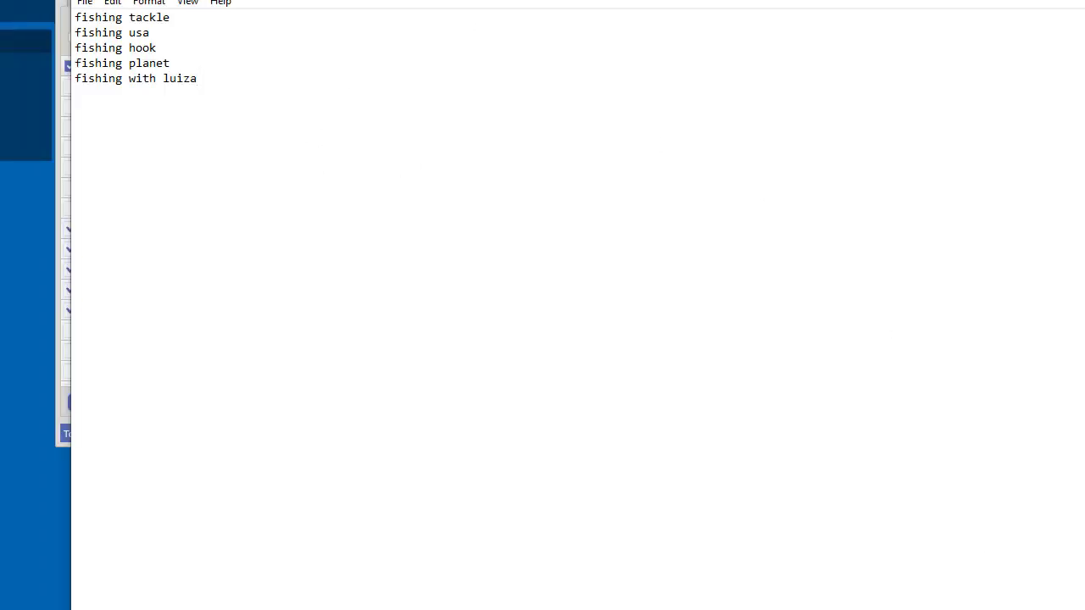
Copy all the suggested keywords into the Notepad document, and clear the document
right_click(153, 182)
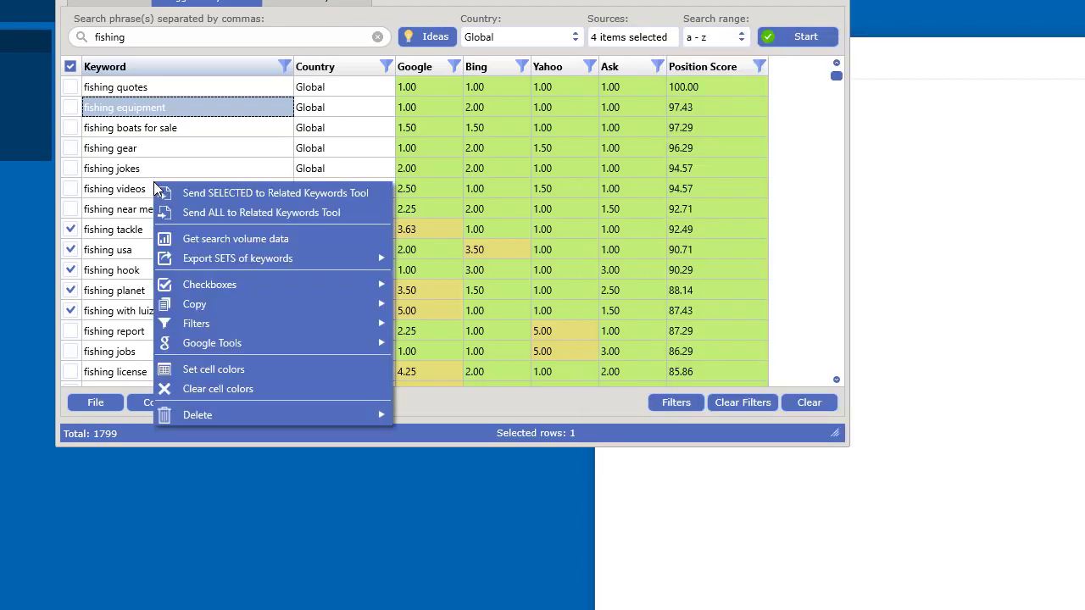
left_click(150, 133)
left_click(150, 134)
left_click(154, 403)
left_click(204, 459)
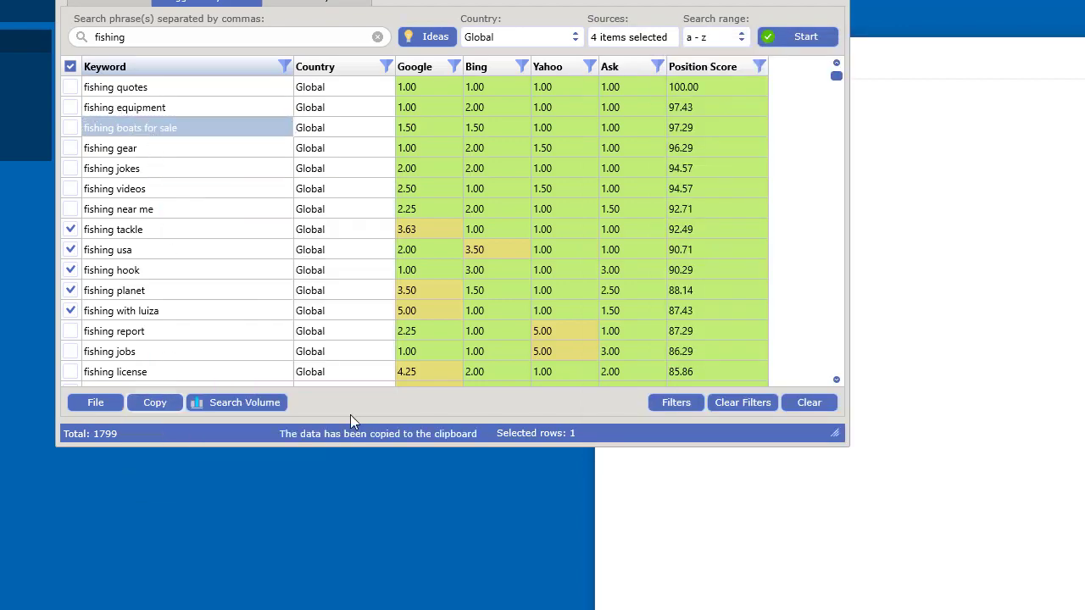
left_click(1017, 66)
key("ctrl+v")
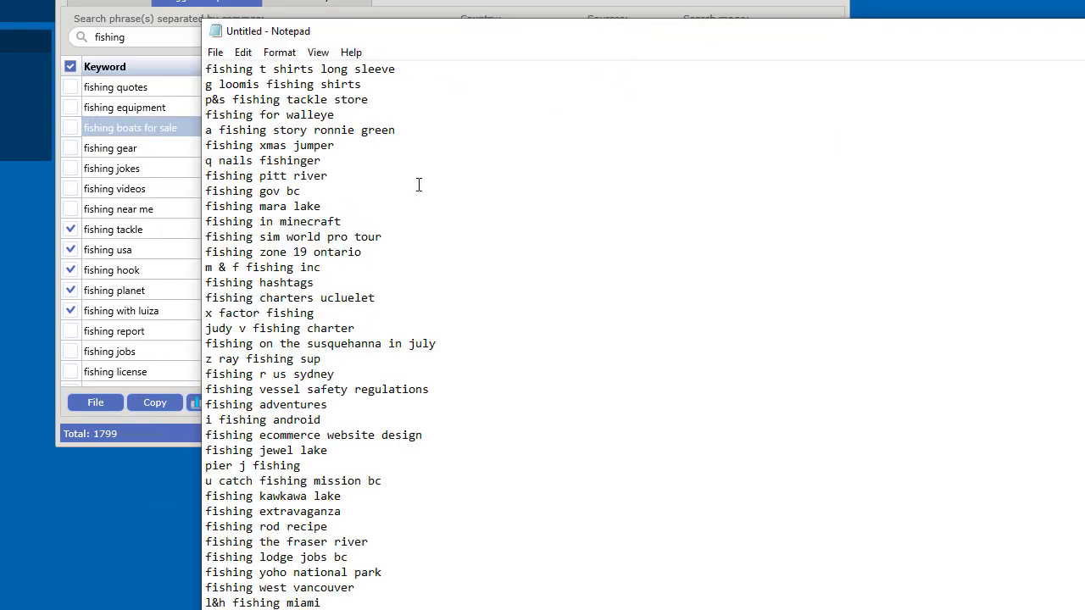
key("ctrl+a")
key("Delete")
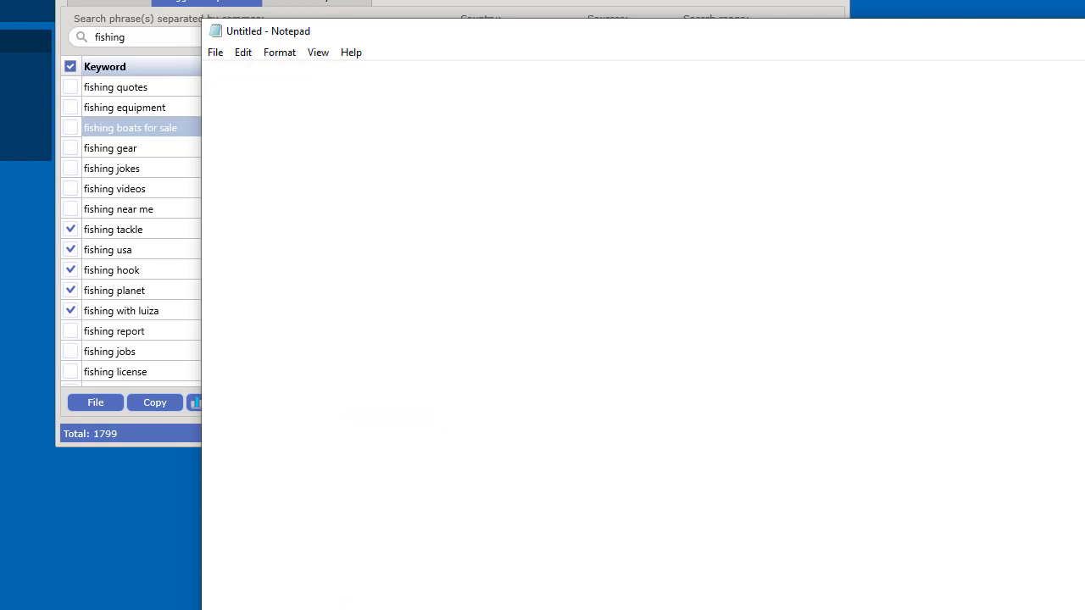
Return to Keyword Atlas and open the export of all keywords in sets
key("alt+Tab")
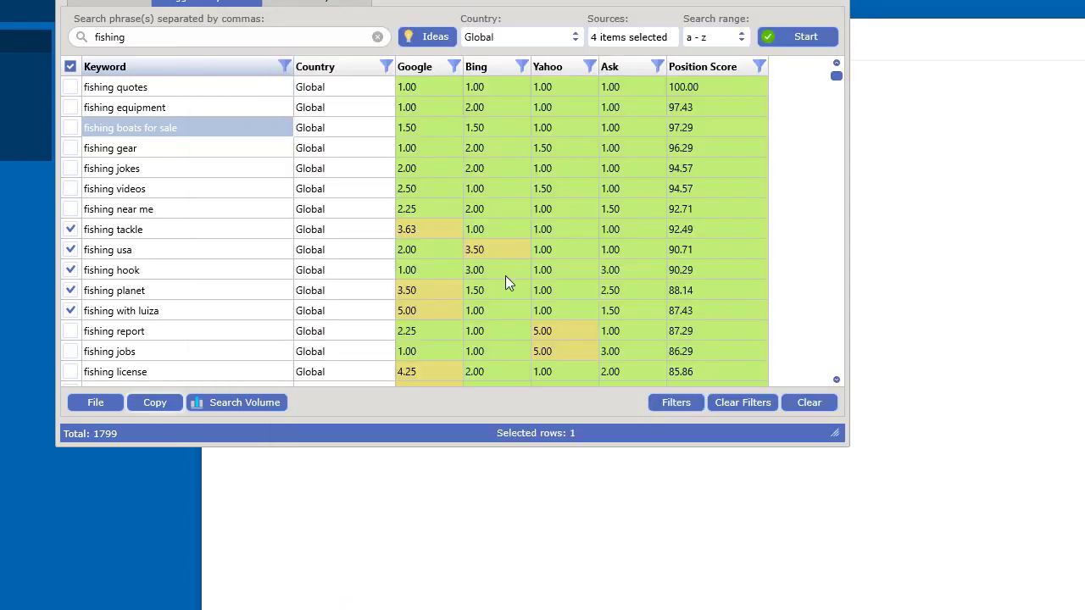
left_click(166, 402)
mouse_move(177, 483)
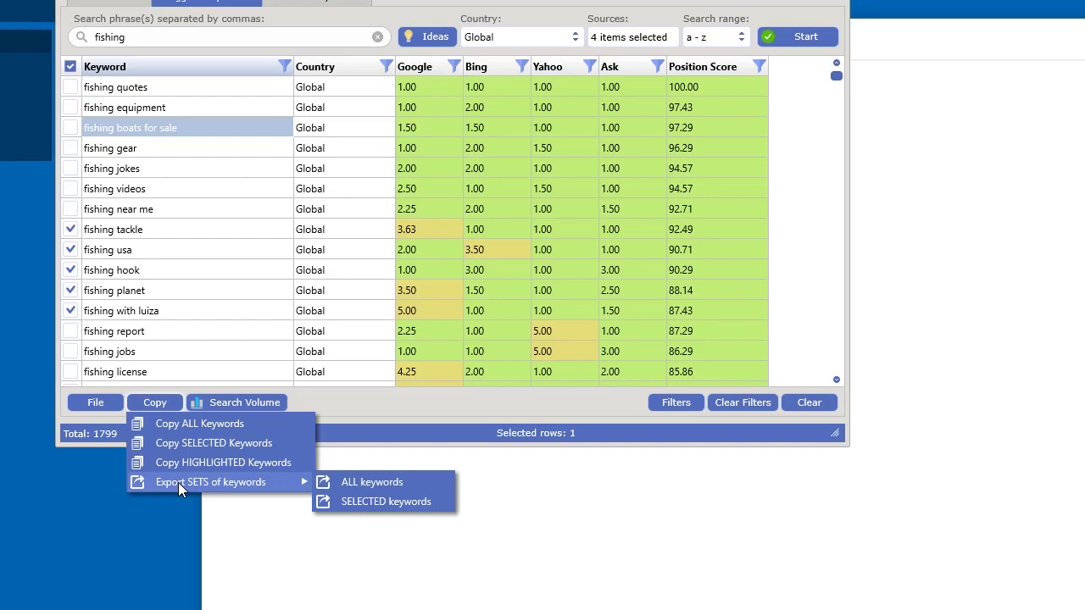
left_click(375, 487)
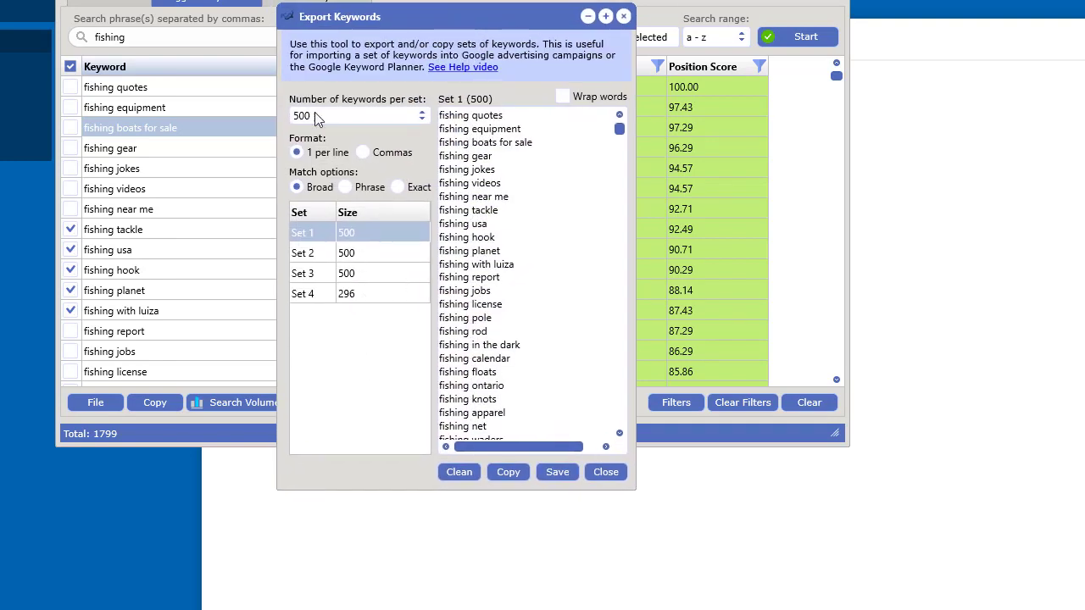
Try 100 and 200 keywords per set, and return the set size to 500
left_click(345, 116)
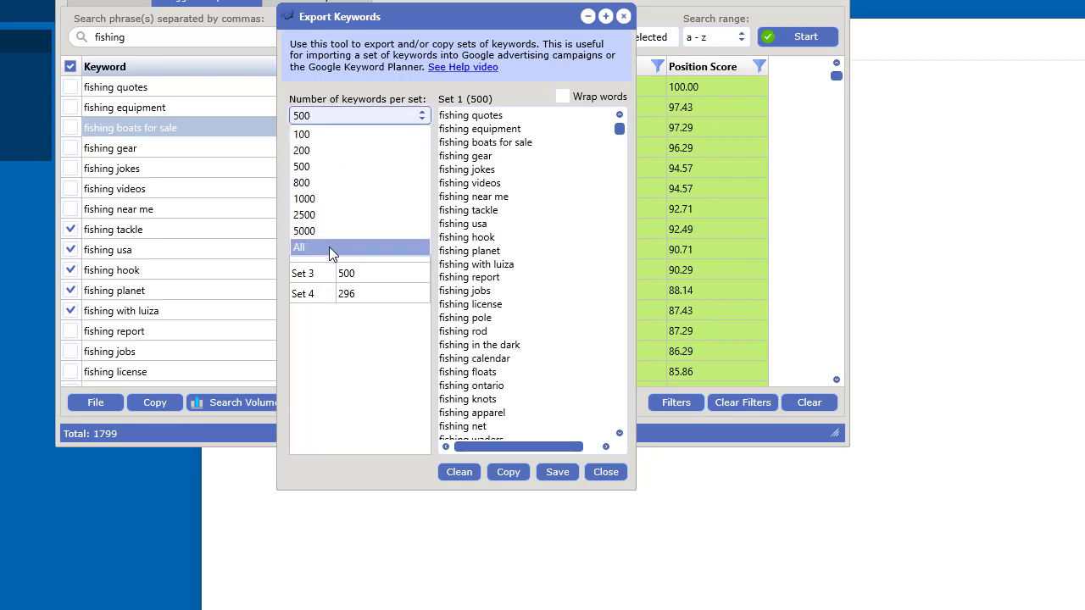
left_click(324, 133)
left_click(325, 118)
left_click(329, 150)
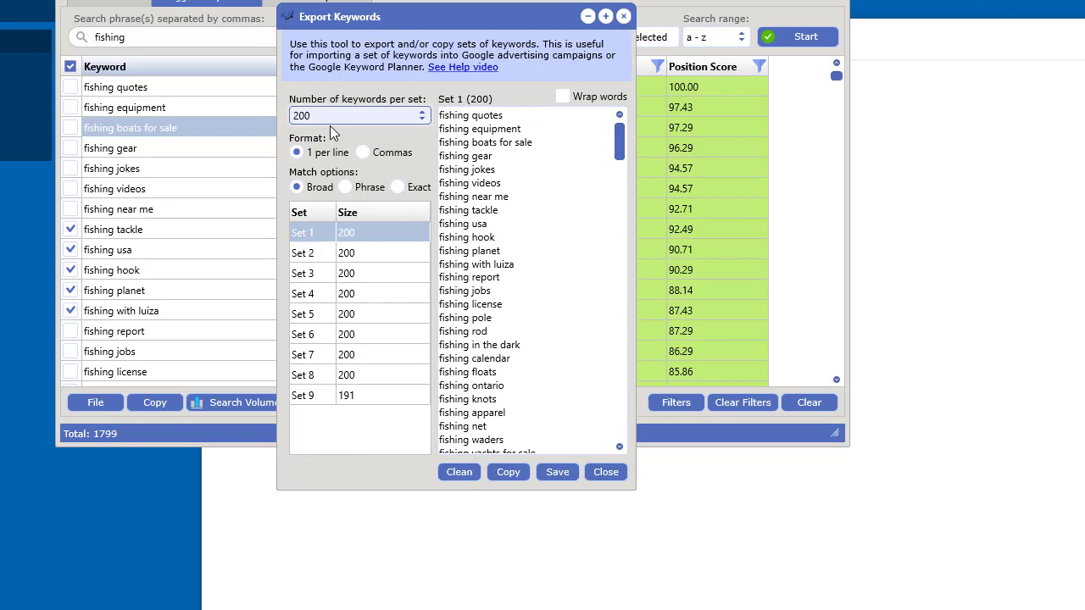
left_click(329, 119)
left_click(332, 167)
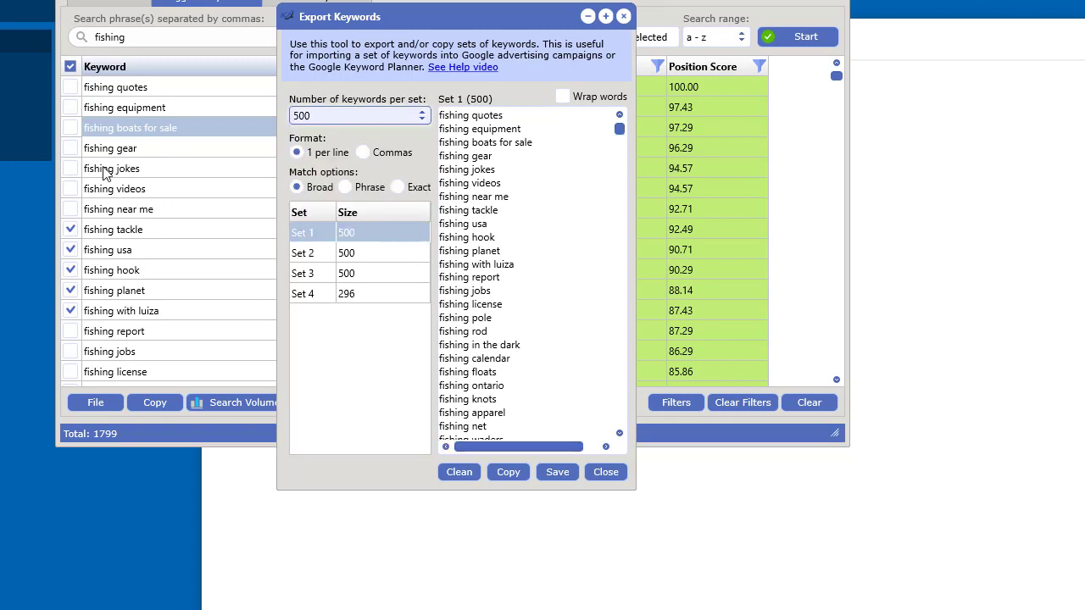
View the keyword lists of the other sets, and return to Set 1
left_click(315, 253)
left_click(315, 274)
left_click(321, 293)
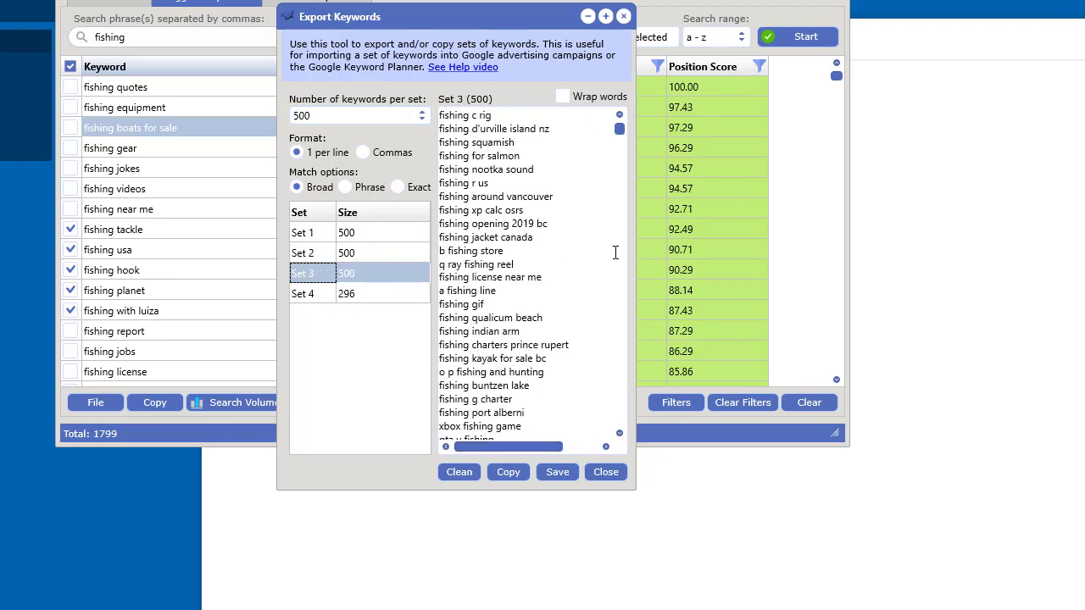
left_click(307, 253)
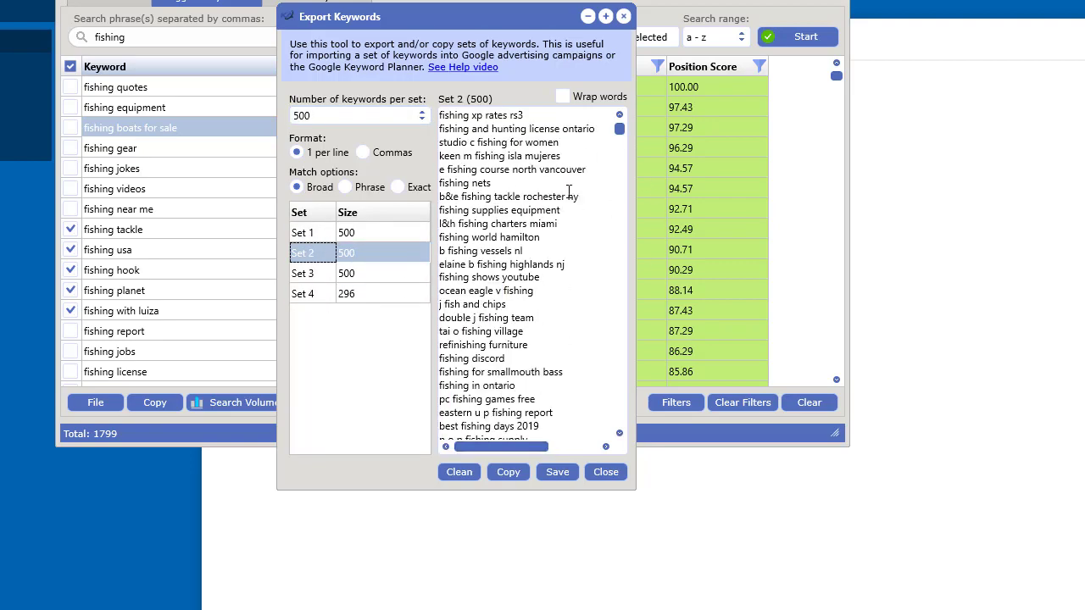
left_click(304, 233)
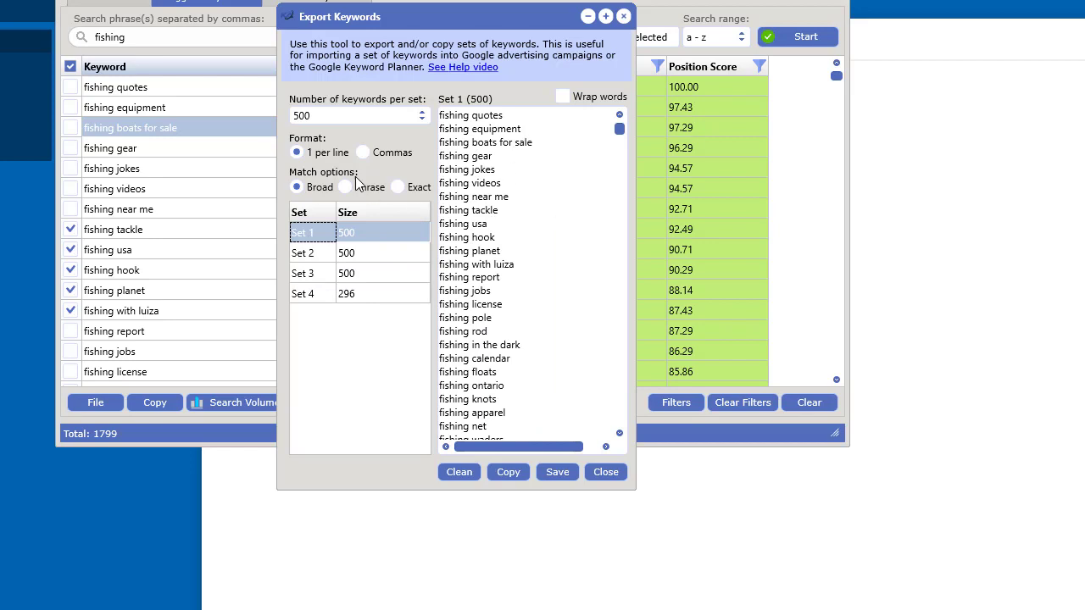
Try the Commas format and the Phrase and Exact match options, returning to 1 per line and Broad
left_click(362, 154)
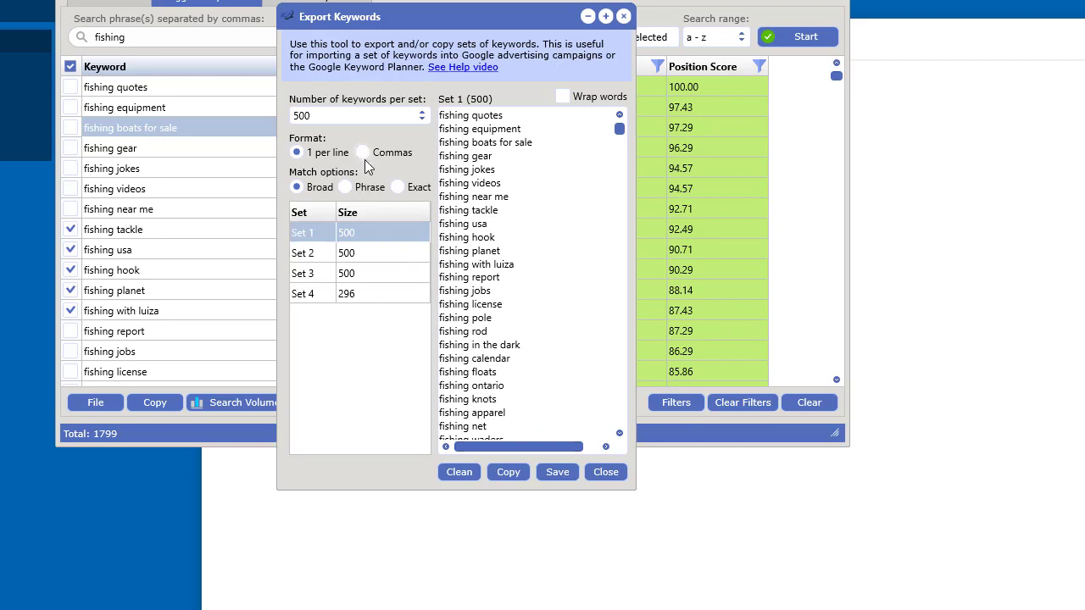
left_click(296, 153)
left_click(346, 188)
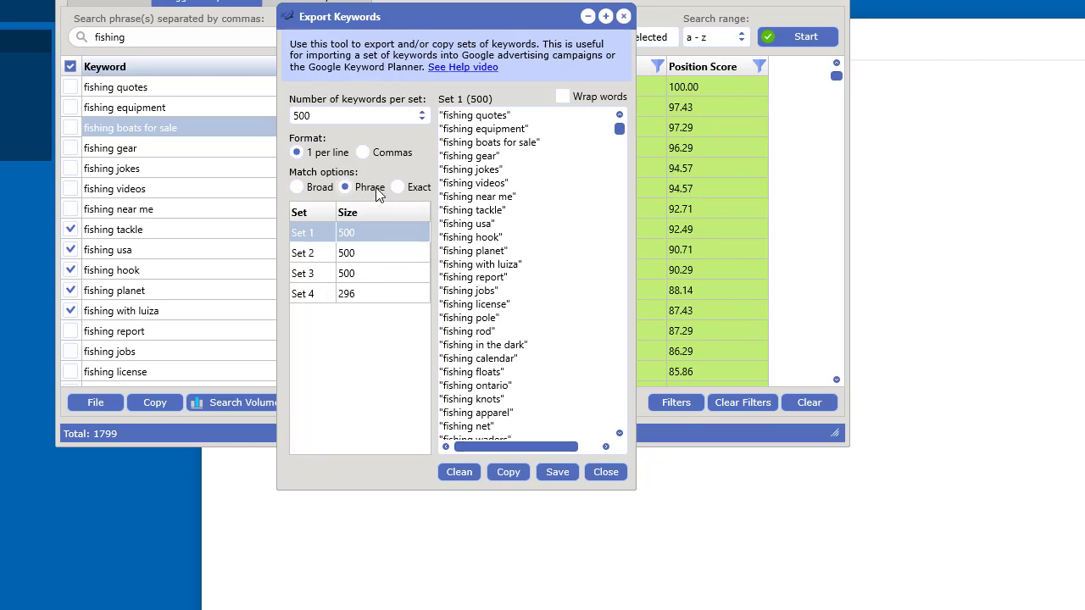
left_click(411, 191)
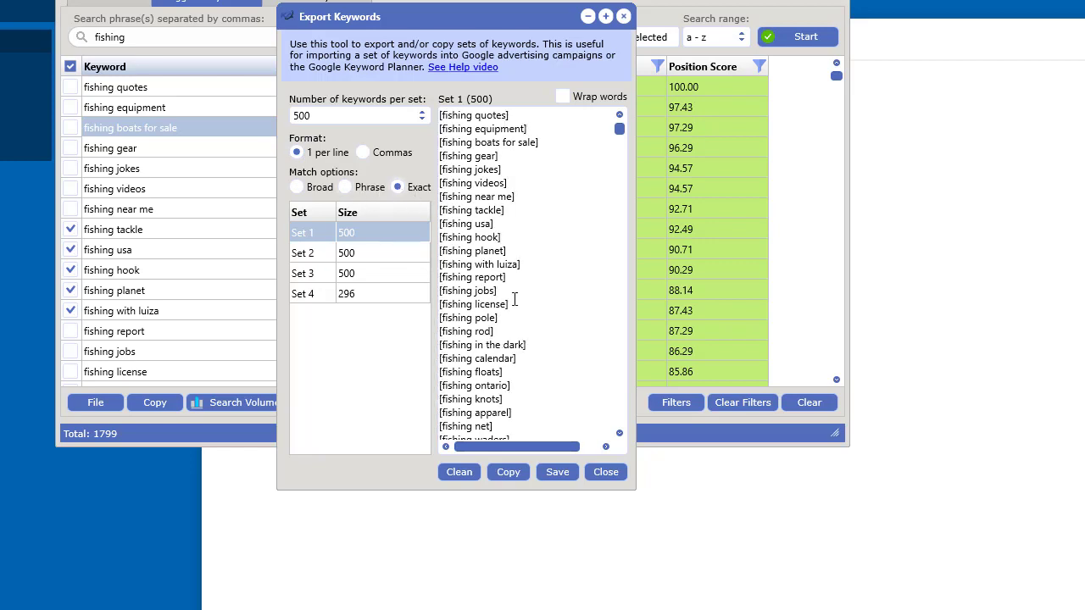
left_click(347, 187)
left_click(311, 188)
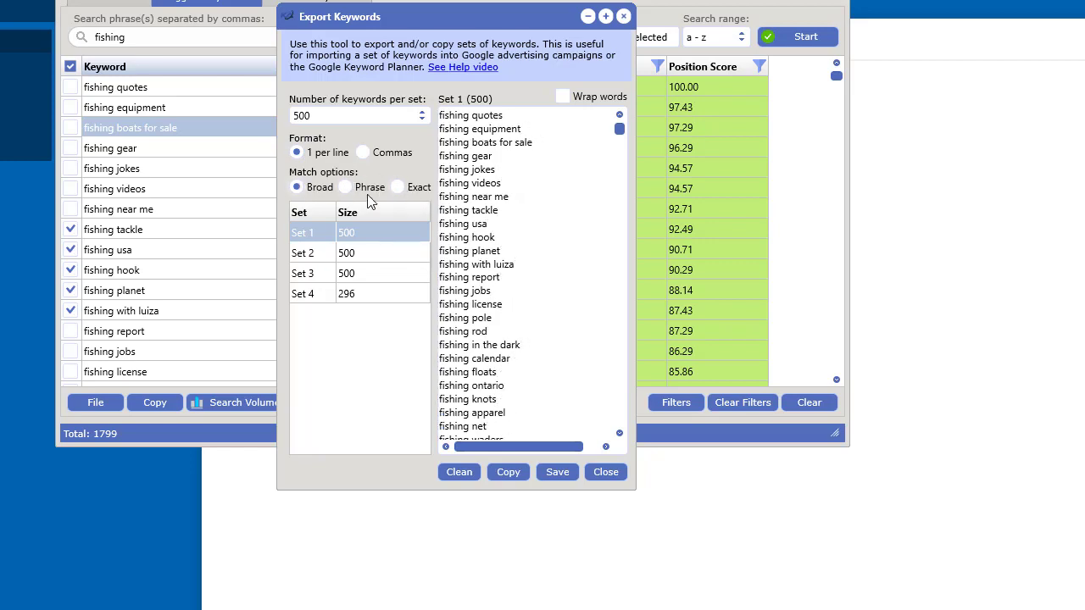
Copy Set 1 in Phrase match format, and paste it into the Notepad document
left_click(353, 187)
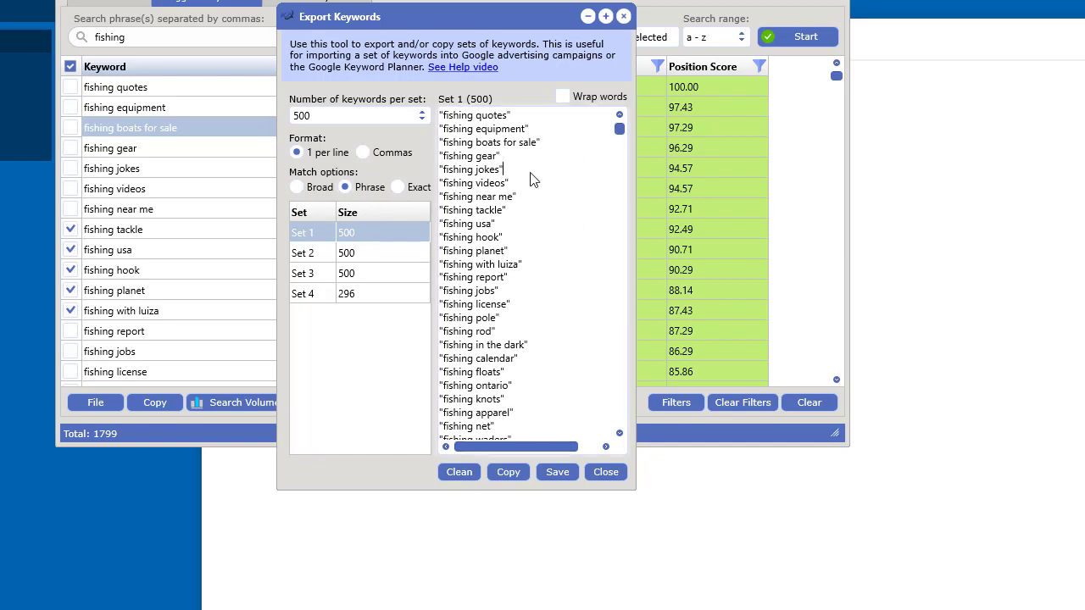
left_click(508, 472)
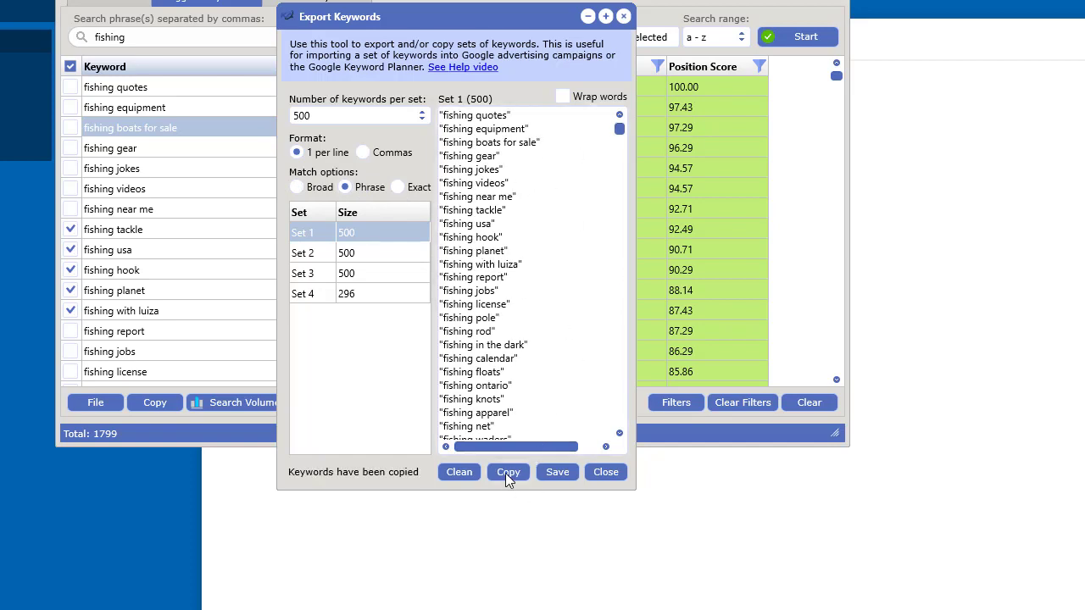
key("alt+Tab")
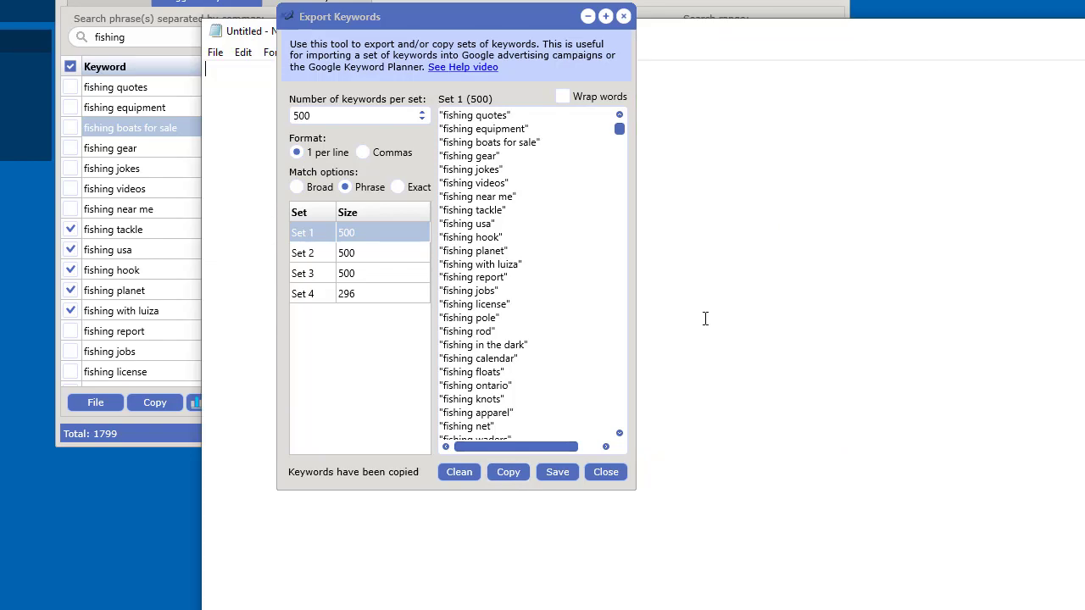
key("ctrl+v")
key("super+Right")
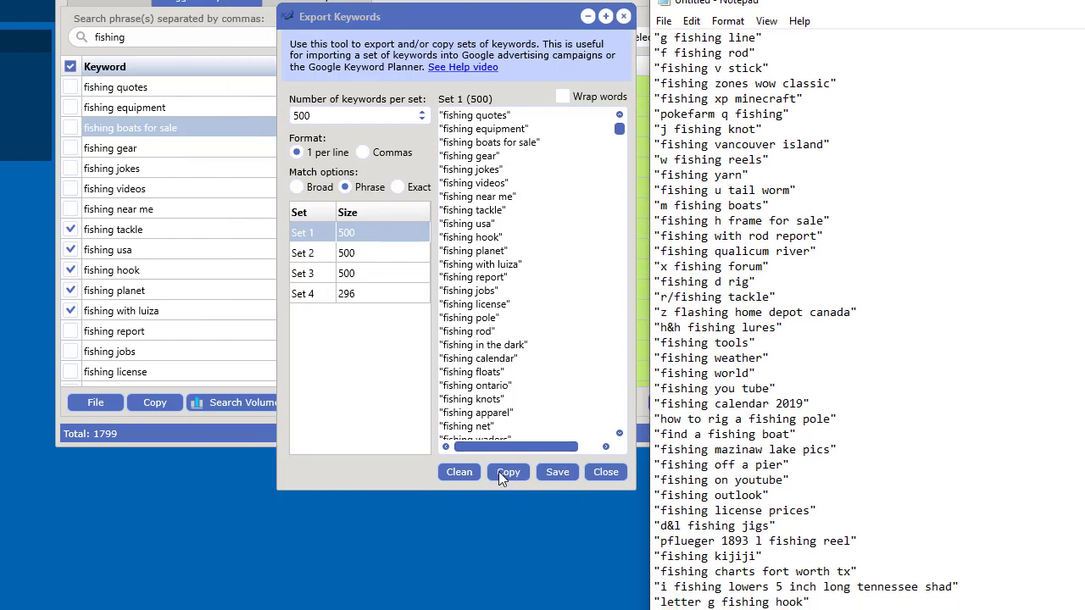
Clean the keyword list of Set 1 and review the cleaned list
left_click(470, 473)
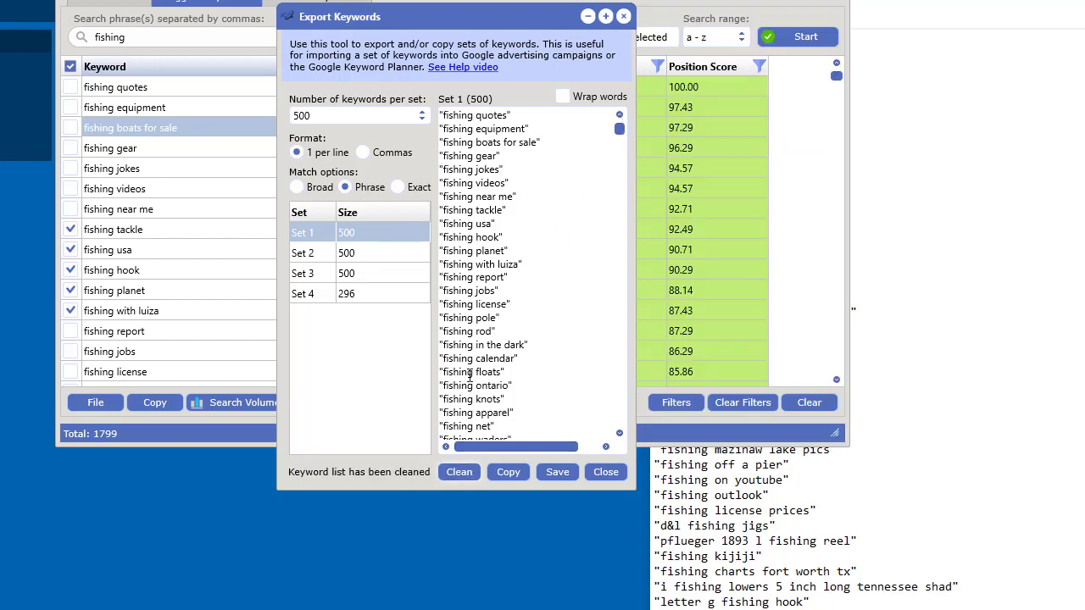
scroll(471, 373, "down", 5)
scroll(480, 335, "up", 5)
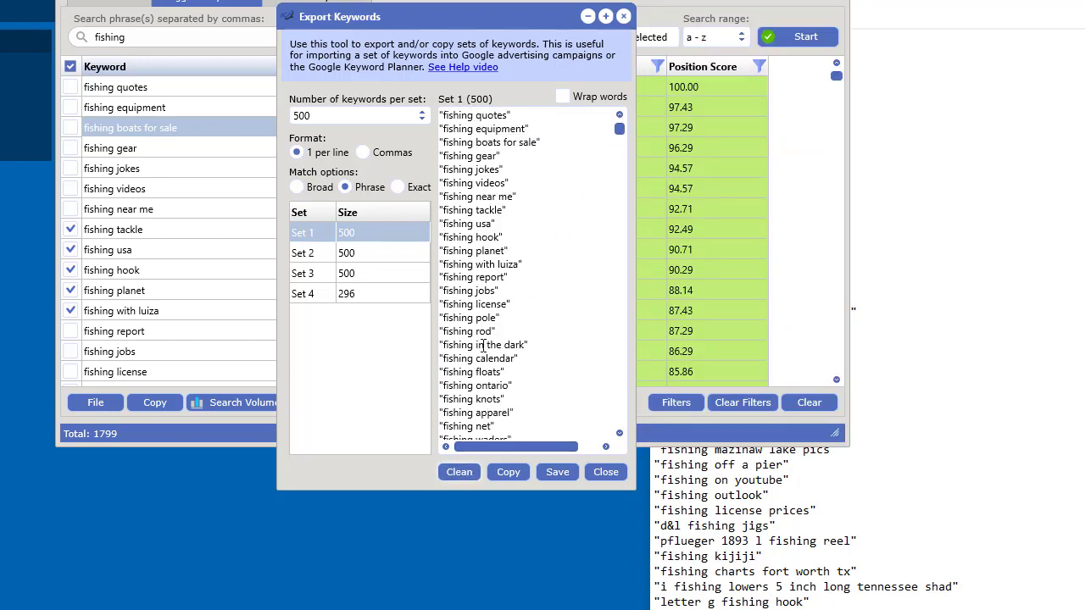
Save the Set 1 keywords as the plain text file keywords.txt in the KeywordAtlas folder
left_click_drag(527, 20, 413, 32)
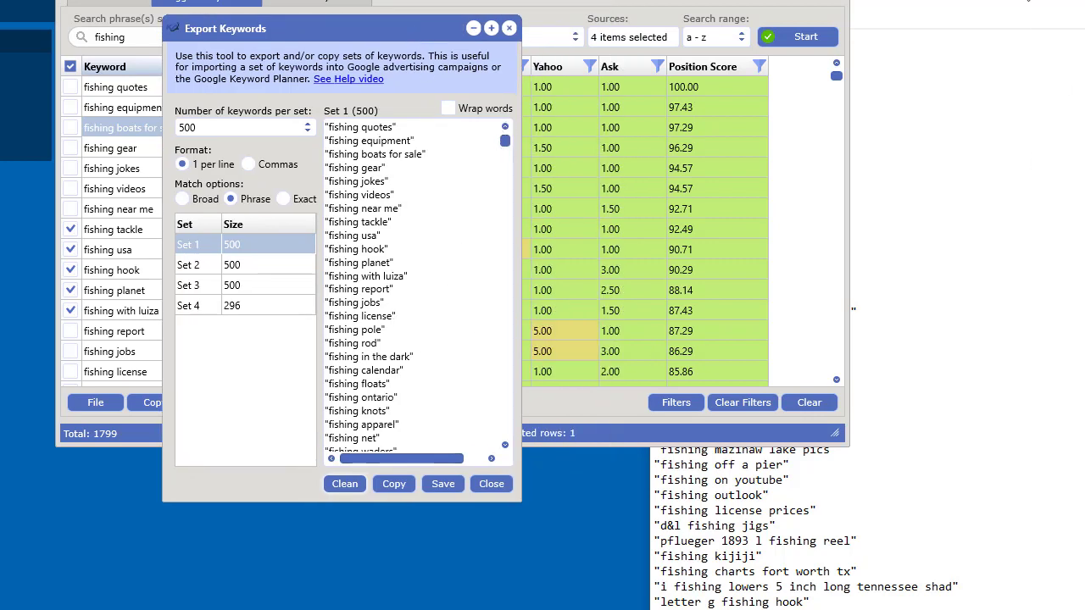
left_click(442, 483)
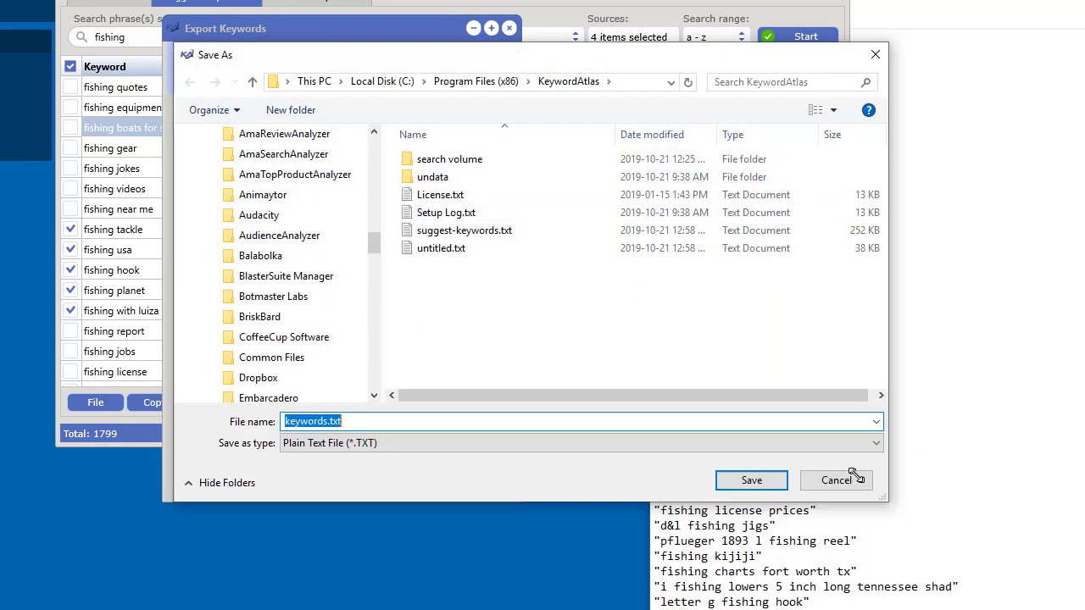
left_click(733, 477)
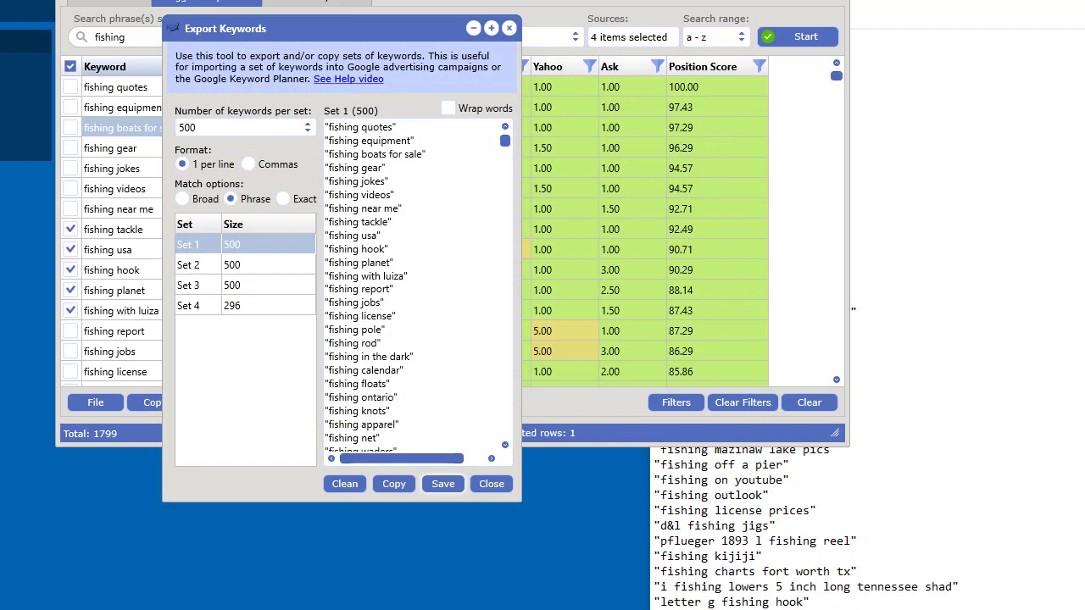
Close the keyword set export, and reposition and enlarge the Keyword Atlas window
left_click_drag(505, 140, 518, 61)
left_click_drag(376, 29, 441, 57)
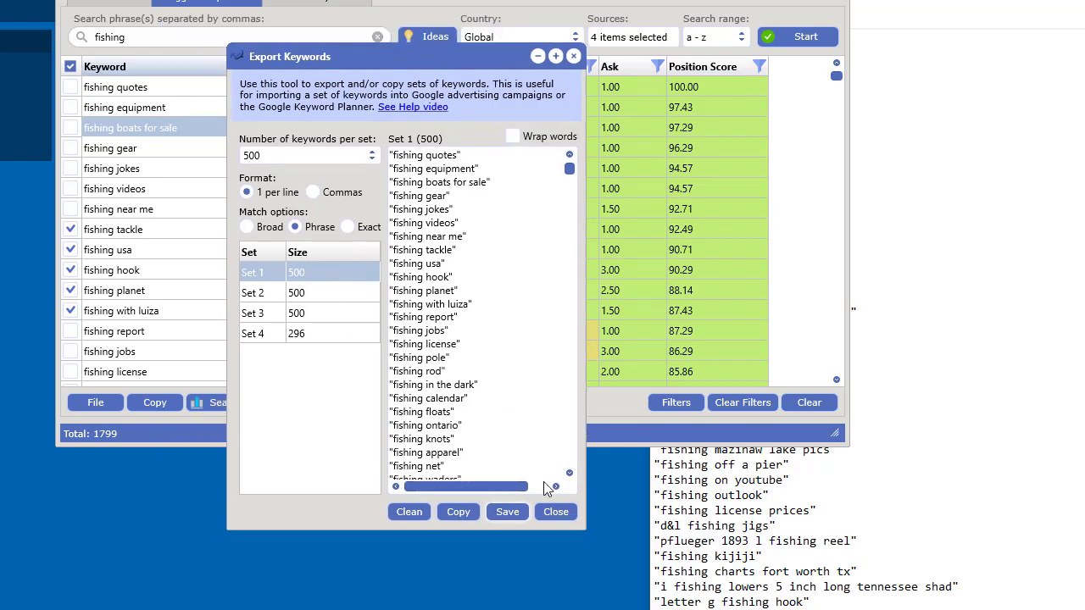
left_click(573, 55)
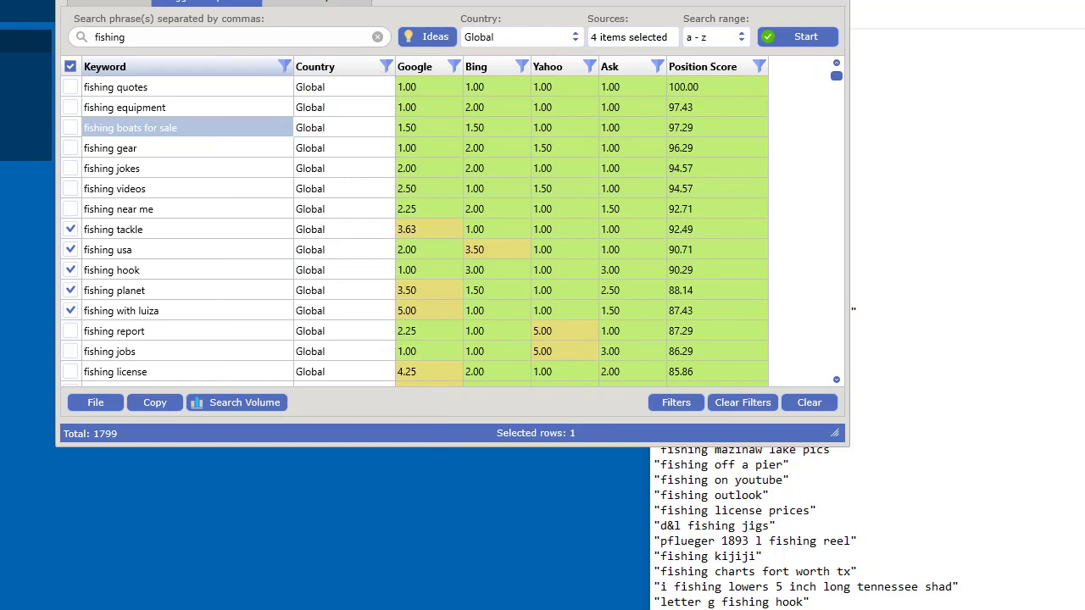
left_click_drag(501, 0, 455, 22)
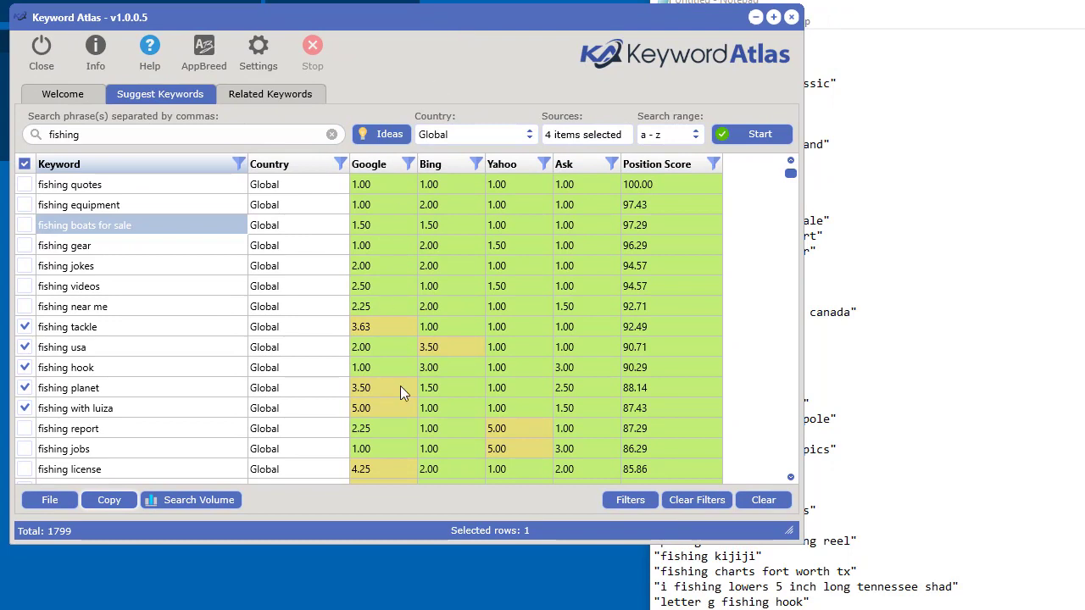
left_click_drag(788, 531, 822, 586)
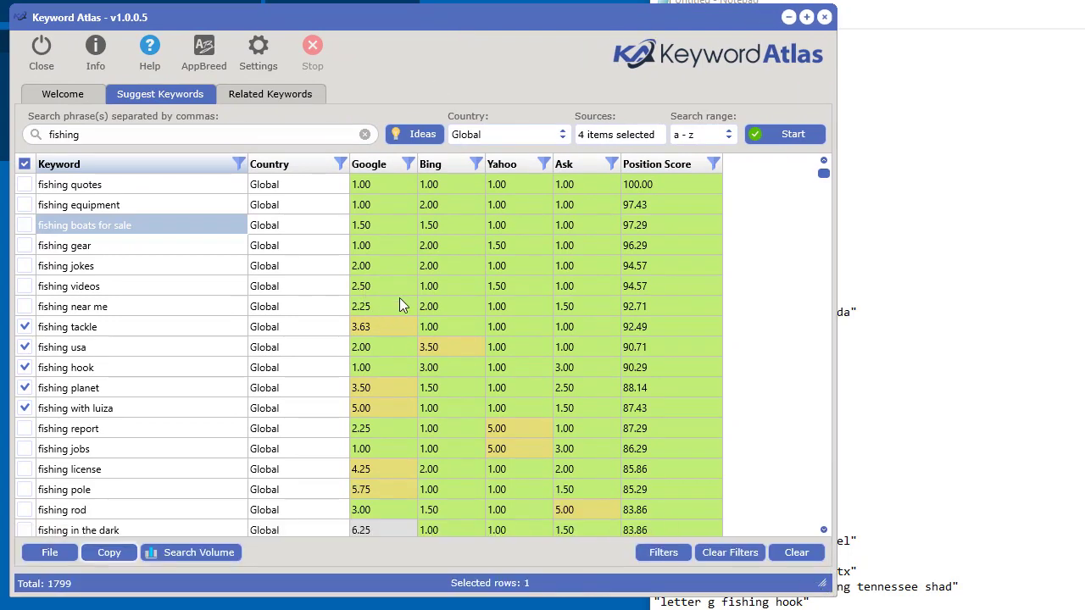